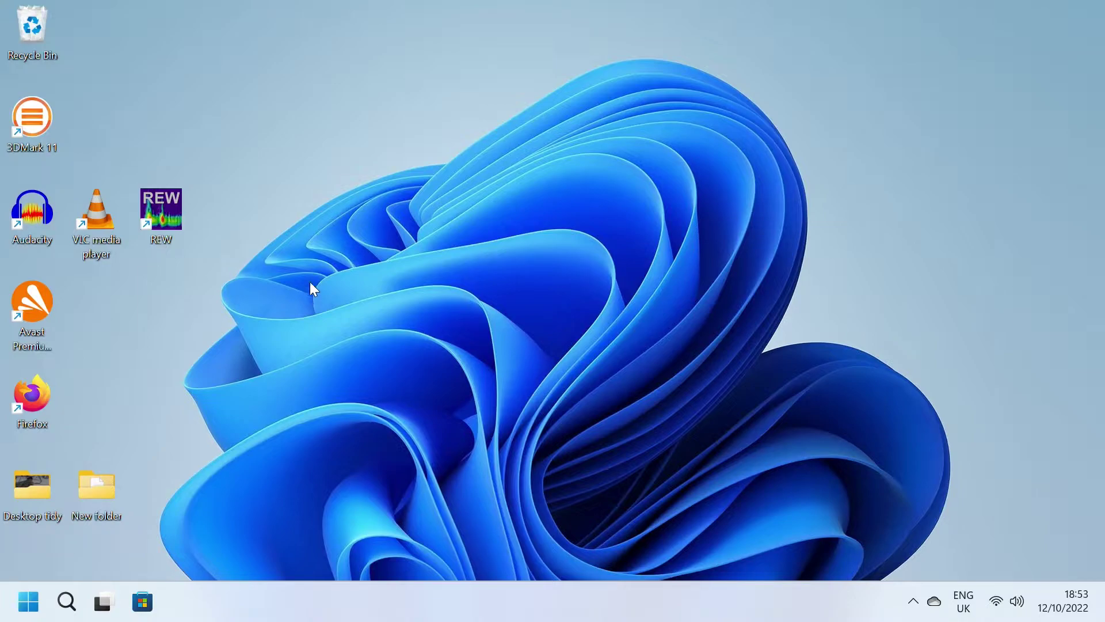
Step: Launch Firefox, search Google for 'icecast for windows' and open the Icecast download page
{"action": "double_click", "coordinate": [25, 390]}
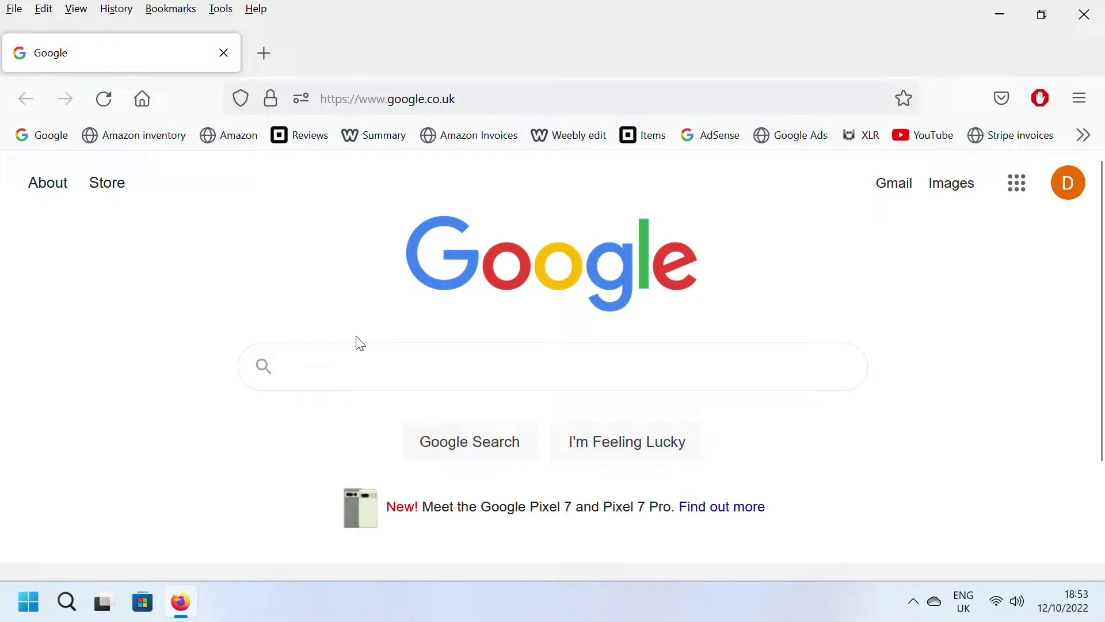
{"action": "type", "text": "ic"}
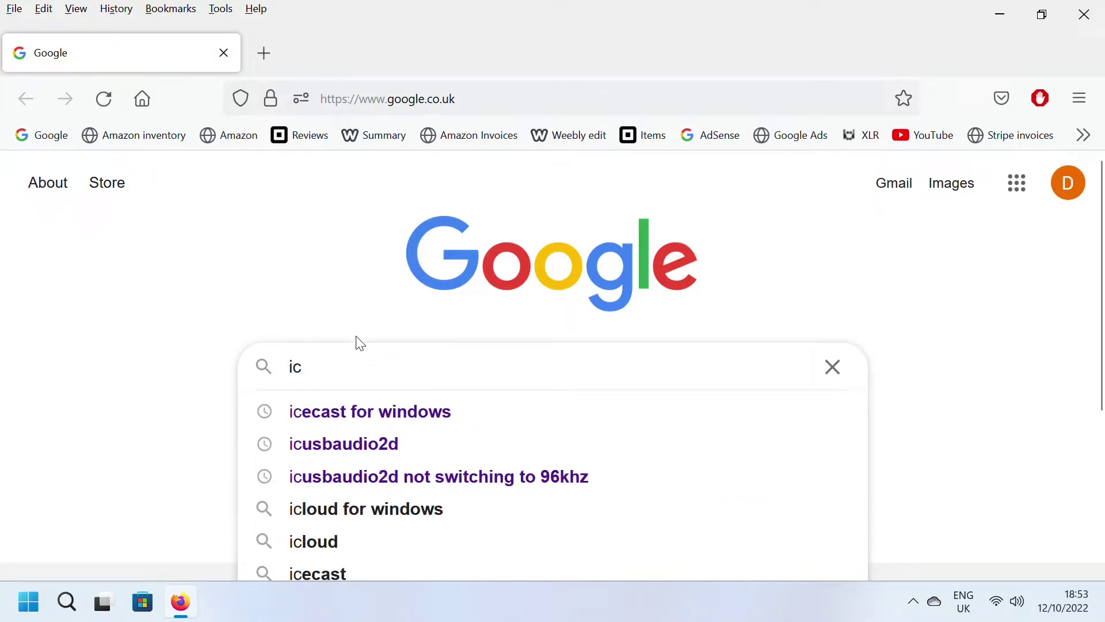
{"action": "type", "text": "ecasr"}
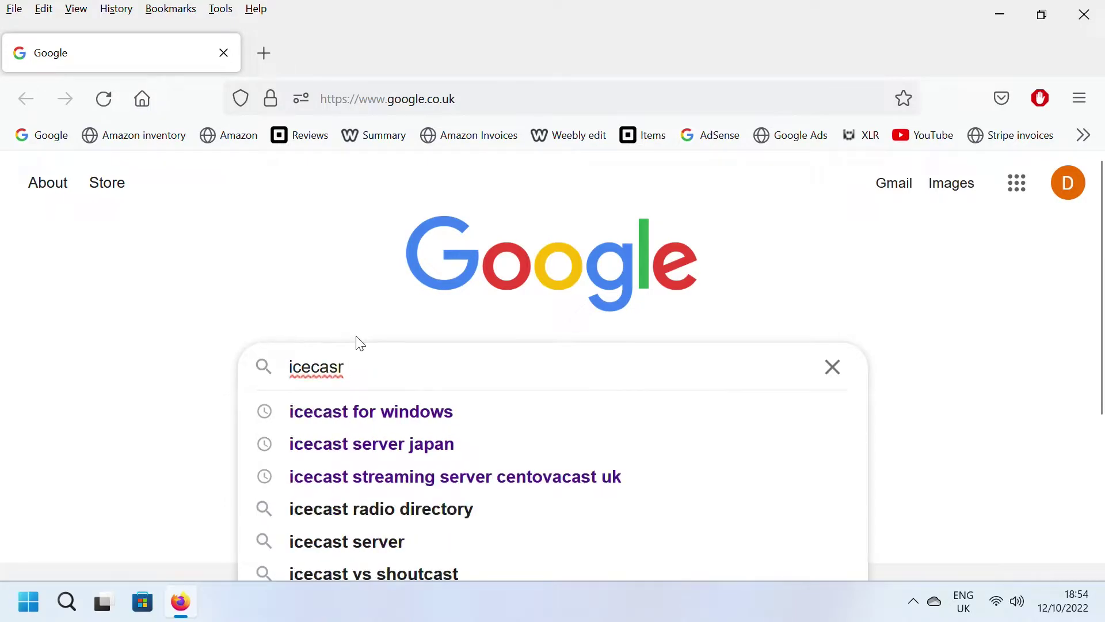
{"action": "type", "text": " for w"}
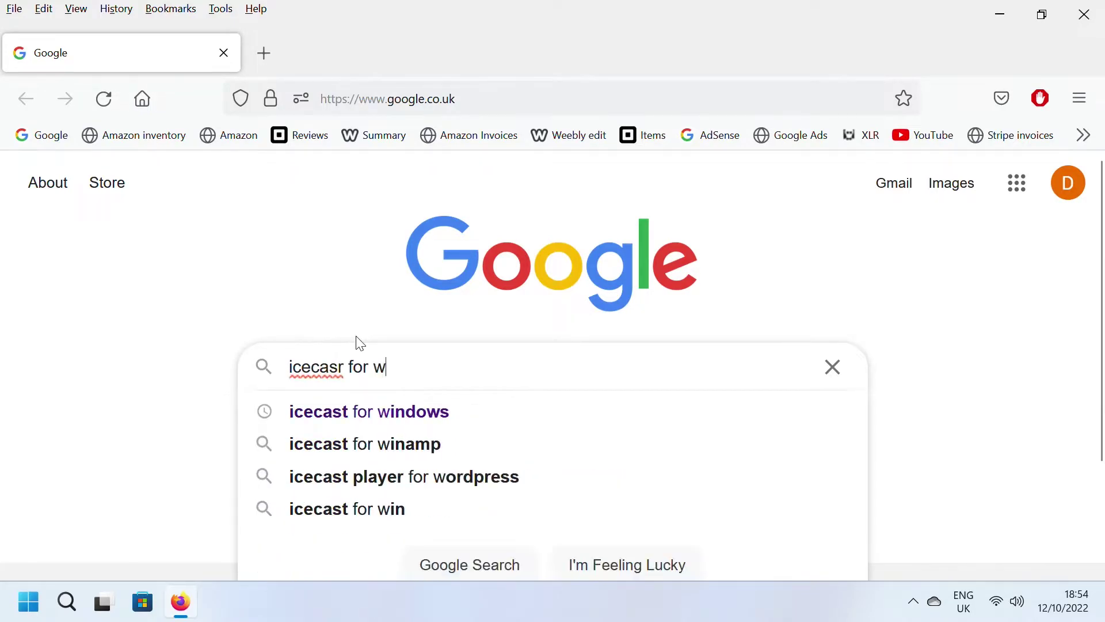
{"action": "type", "text": "indows"}
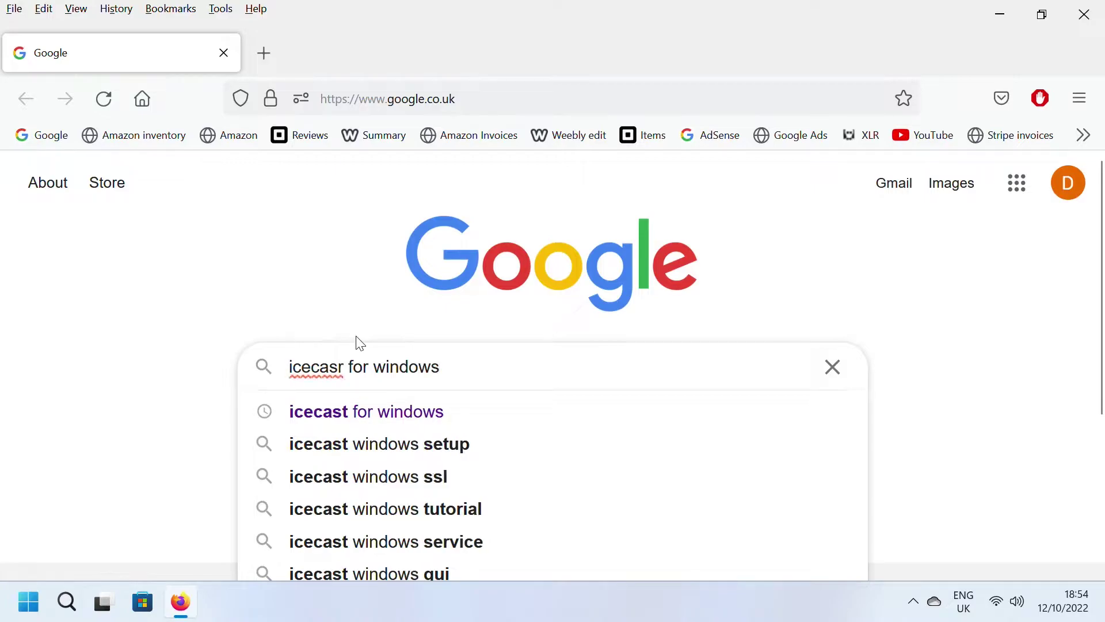
{"action": "key", "text": "Return"}
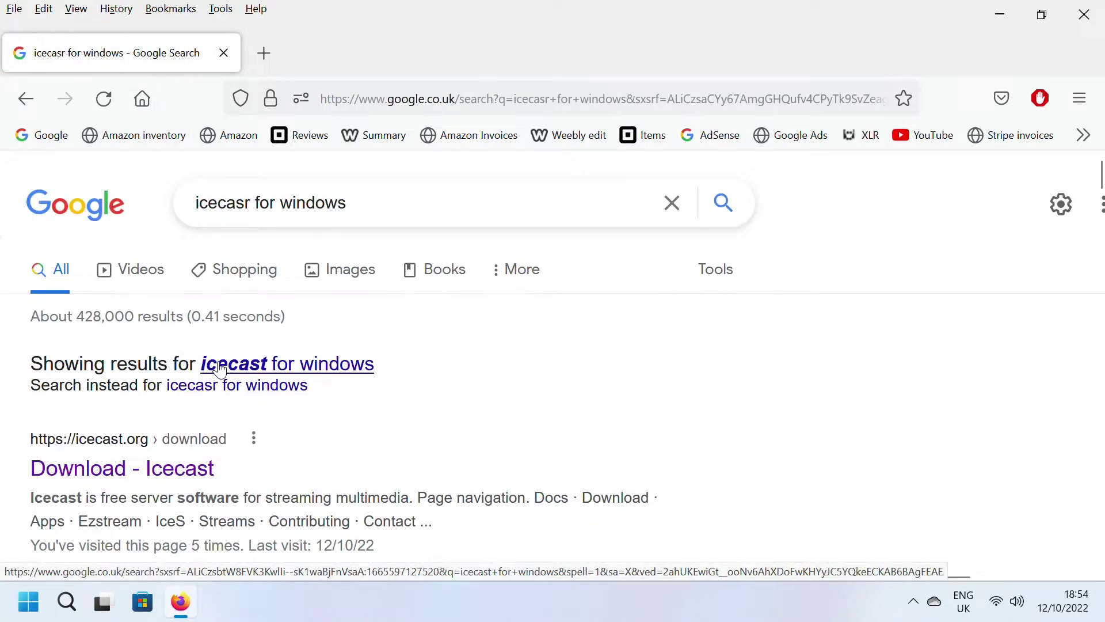
{"action": "left_click", "coordinate": [215, 365]}
{"action": "left_click", "coordinate": [177, 399]}
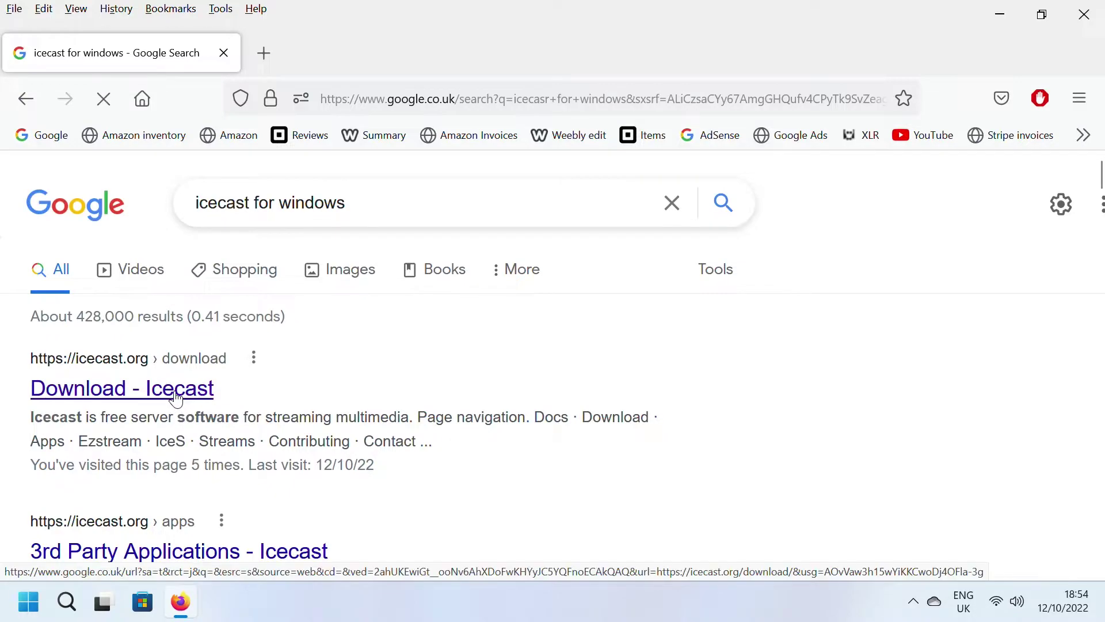
{"action": "scroll", "coordinate": [311, 374], "scroll_direction": "down", "scroll_amount": 5}
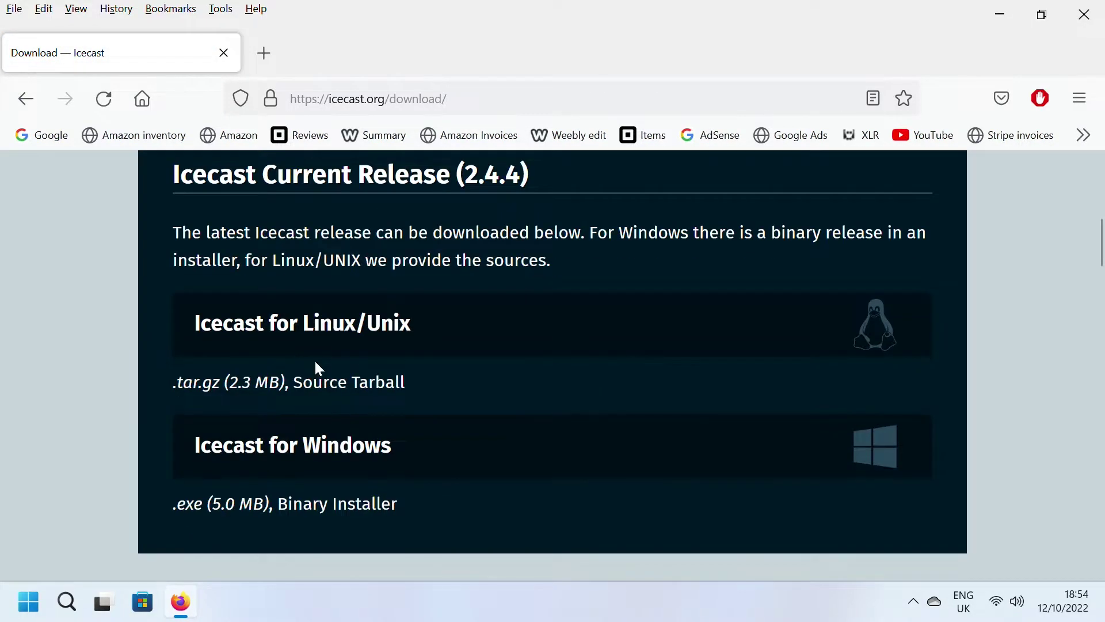
Step: Download the Icecast for Windows installer and install it with default components and location
{"action": "left_click", "coordinate": [314, 447]}
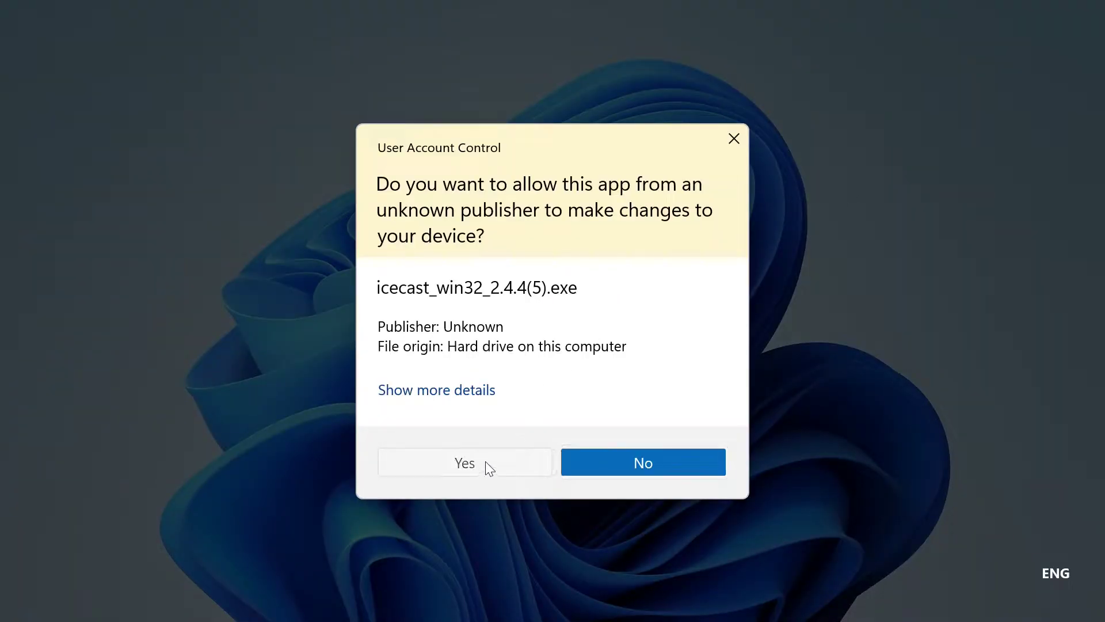
{"action": "left_click", "coordinate": [485, 461]}
{"action": "left_click", "coordinate": [663, 432]}
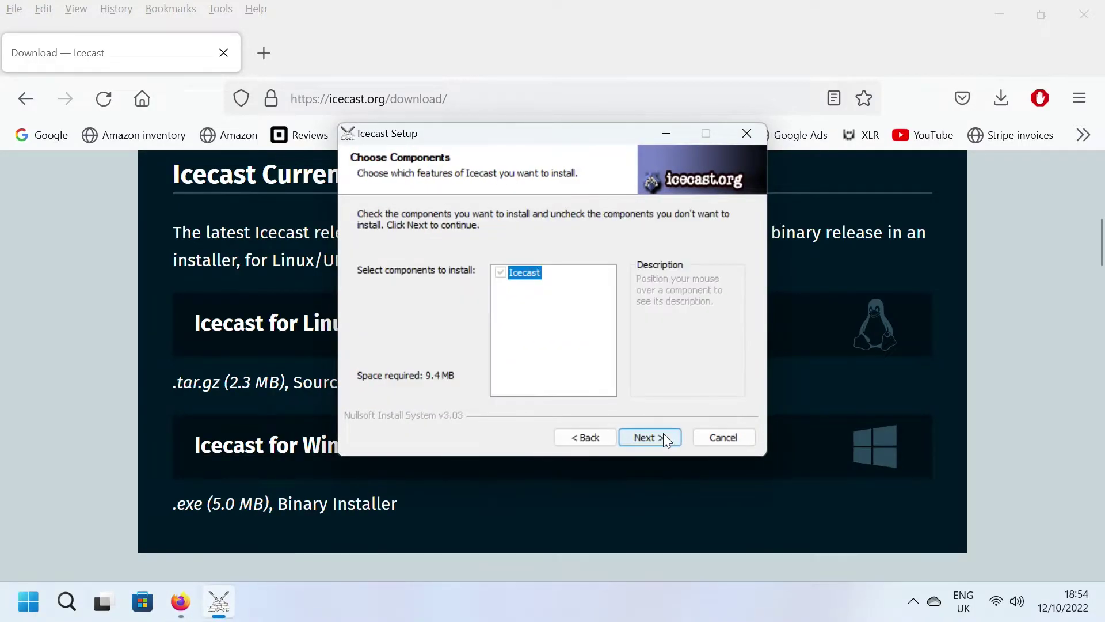
{"action": "left_click", "coordinate": [651, 440]}
{"action": "left_click", "coordinate": [652, 440]}
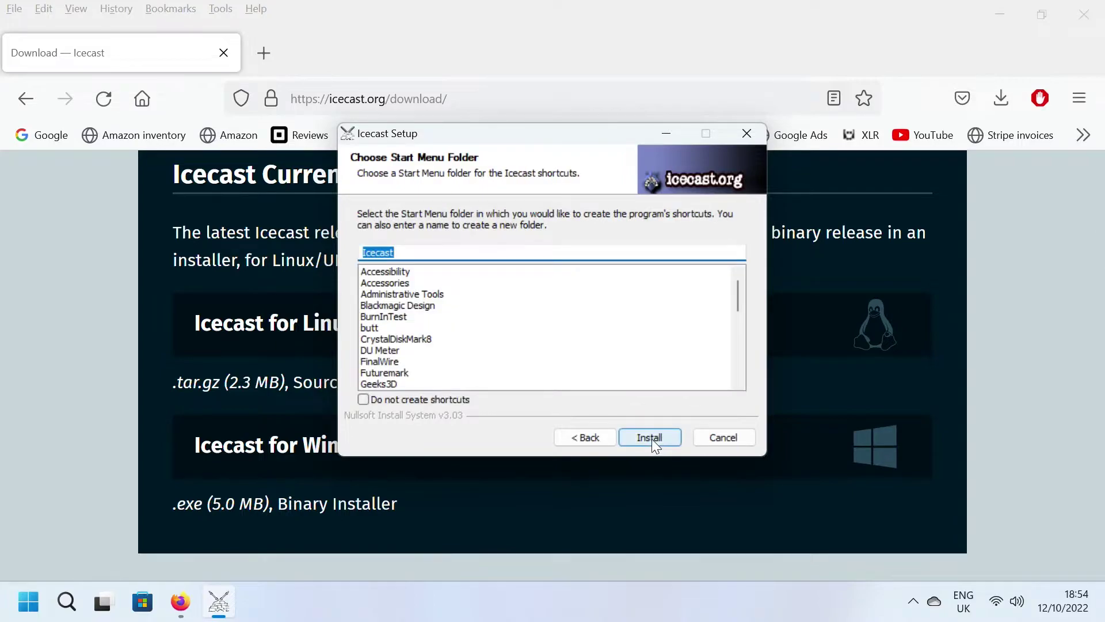
{"action": "left_click", "coordinate": [651, 438]}
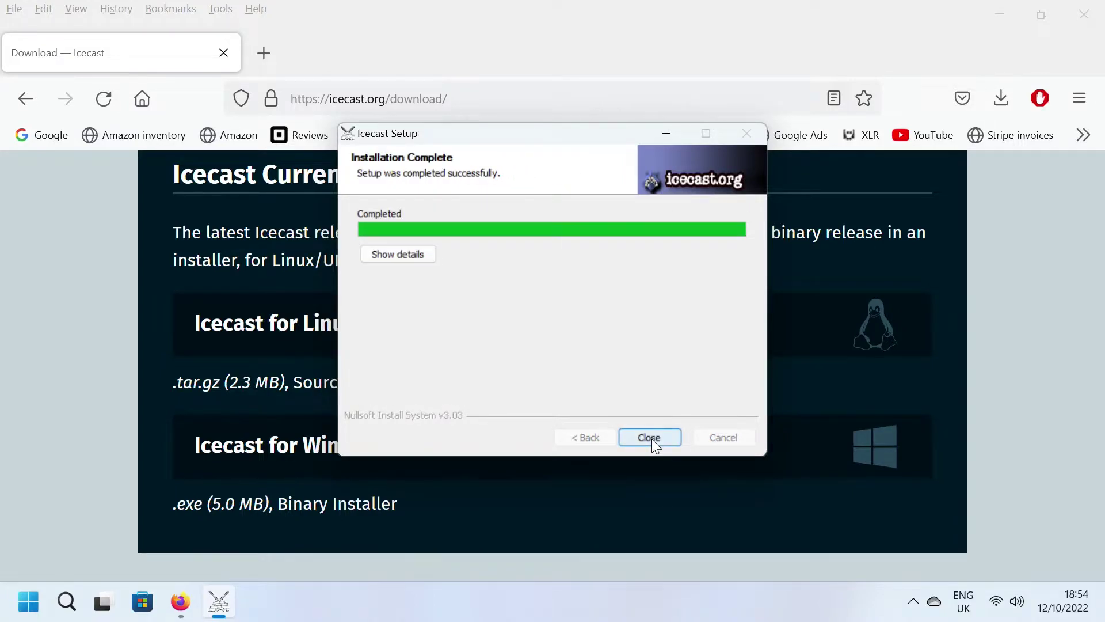
{"action": "left_click", "coordinate": [650, 437]}
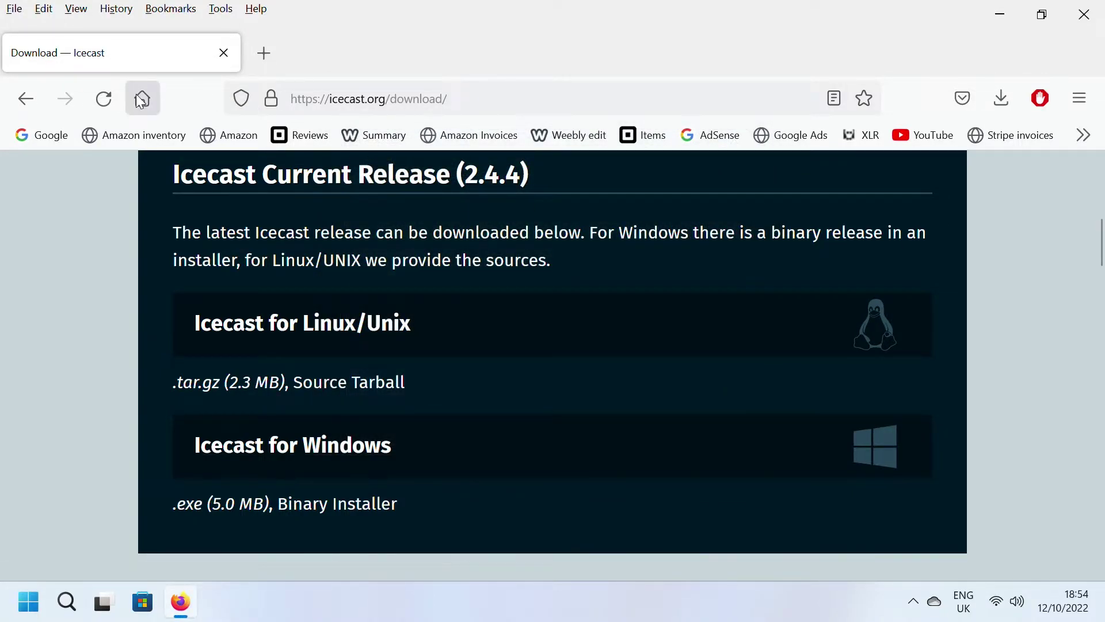
Step: Search Google for 'butt for windows' and download butt-0.1.36-setup.exe from SourceForge
{"action": "left_click", "coordinate": [141, 100]}
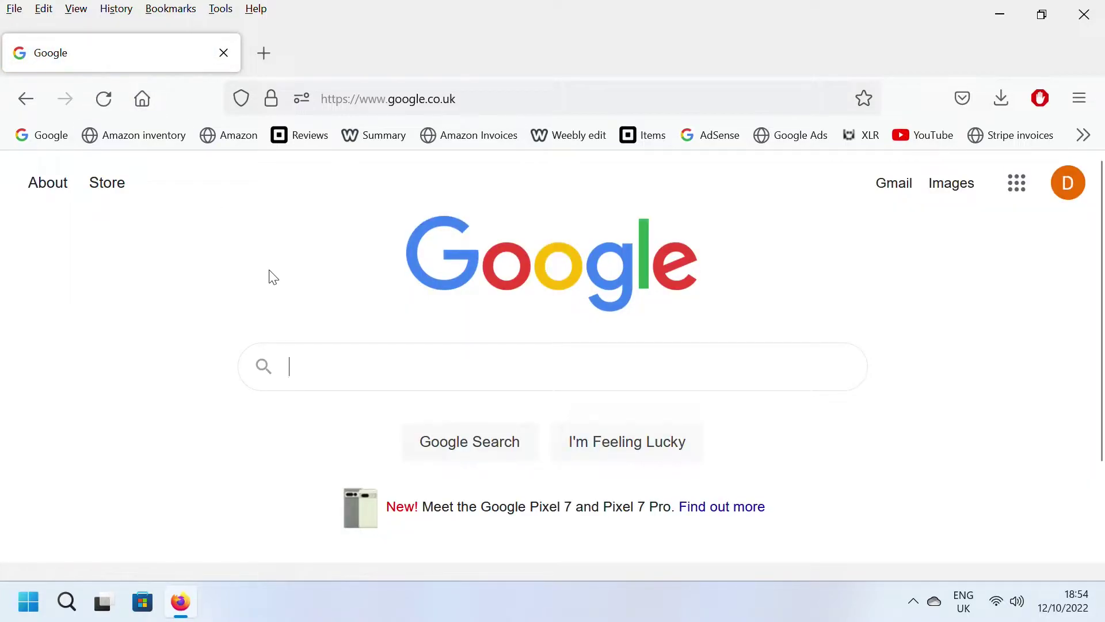
{"action": "type", "text": "butt"}
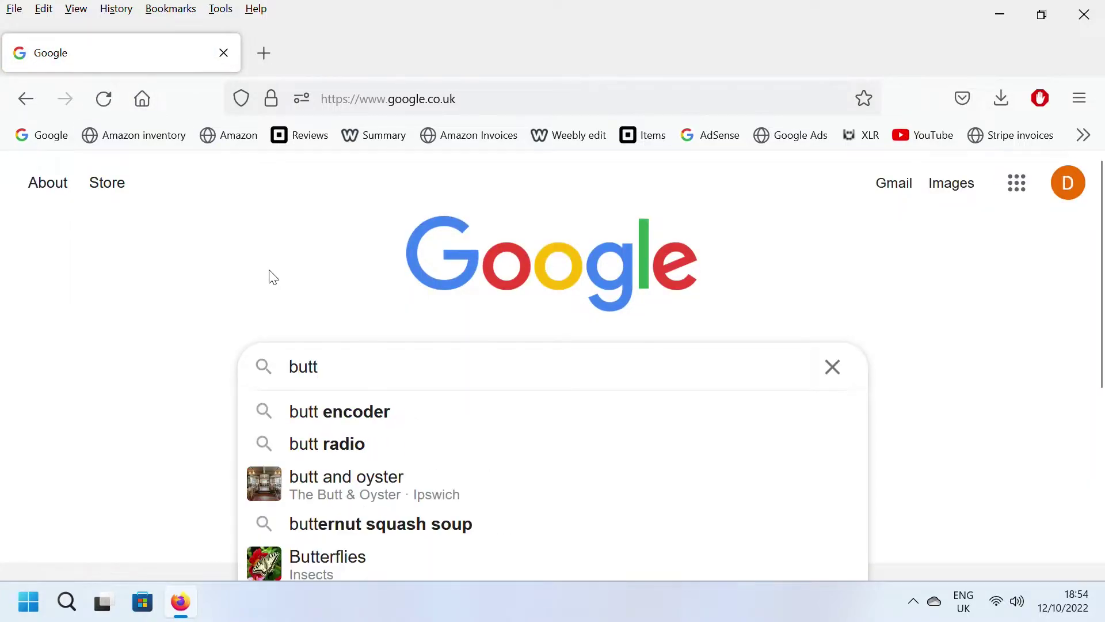
{"action": "type", "text": " for"}
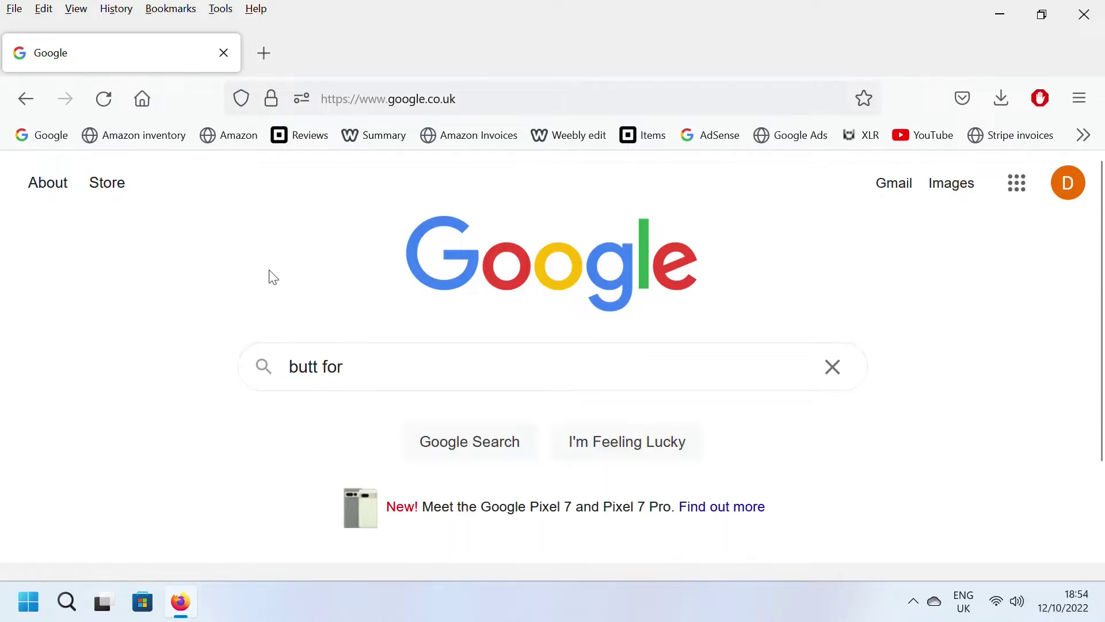
{"action": "type", "text": " windows"}
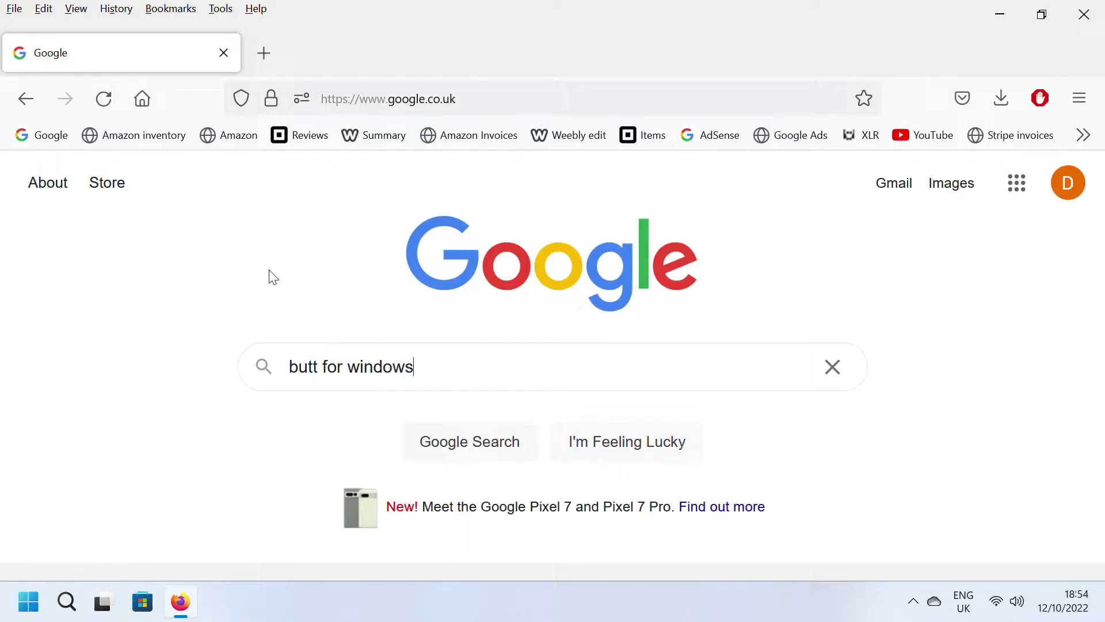
{"action": "key", "text": "Return"}
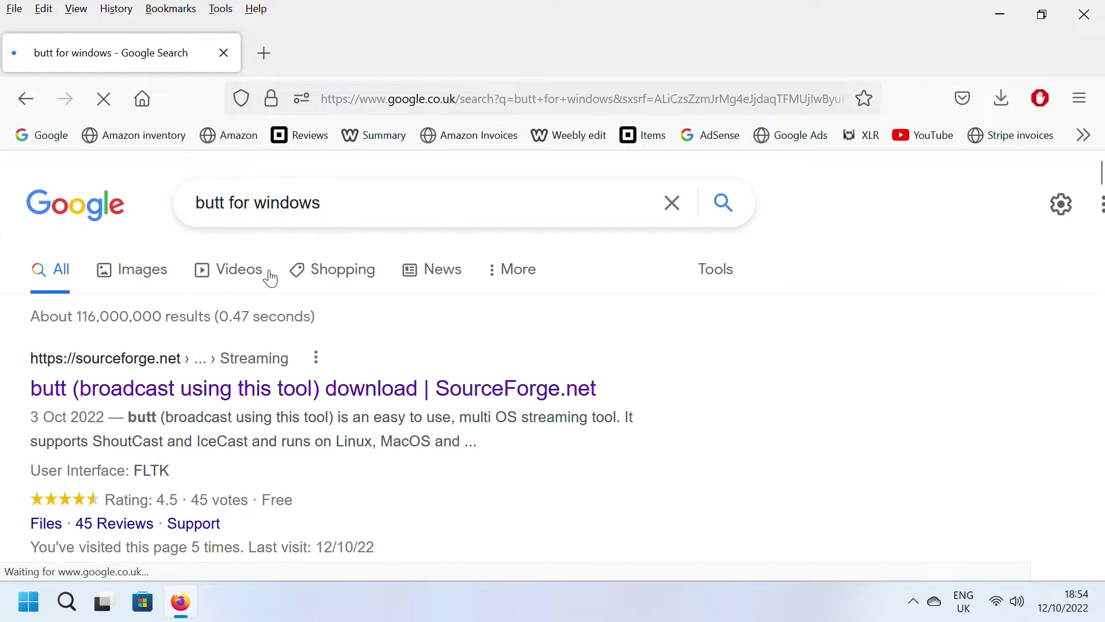
{"action": "left_click", "coordinate": [258, 394]}
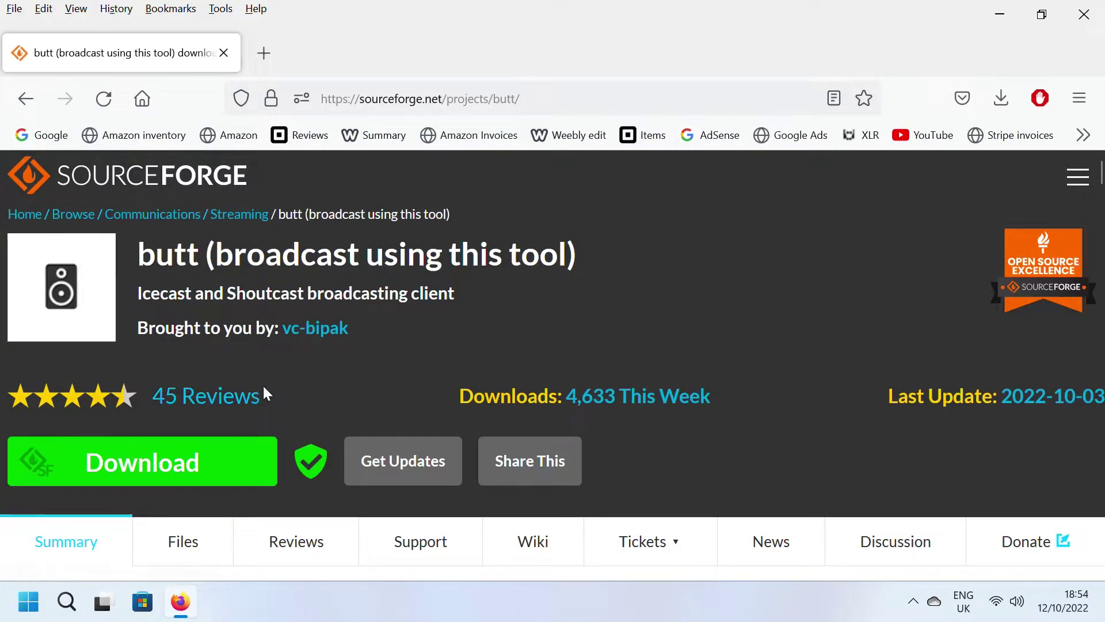
{"action": "left_click", "coordinate": [165, 465]}
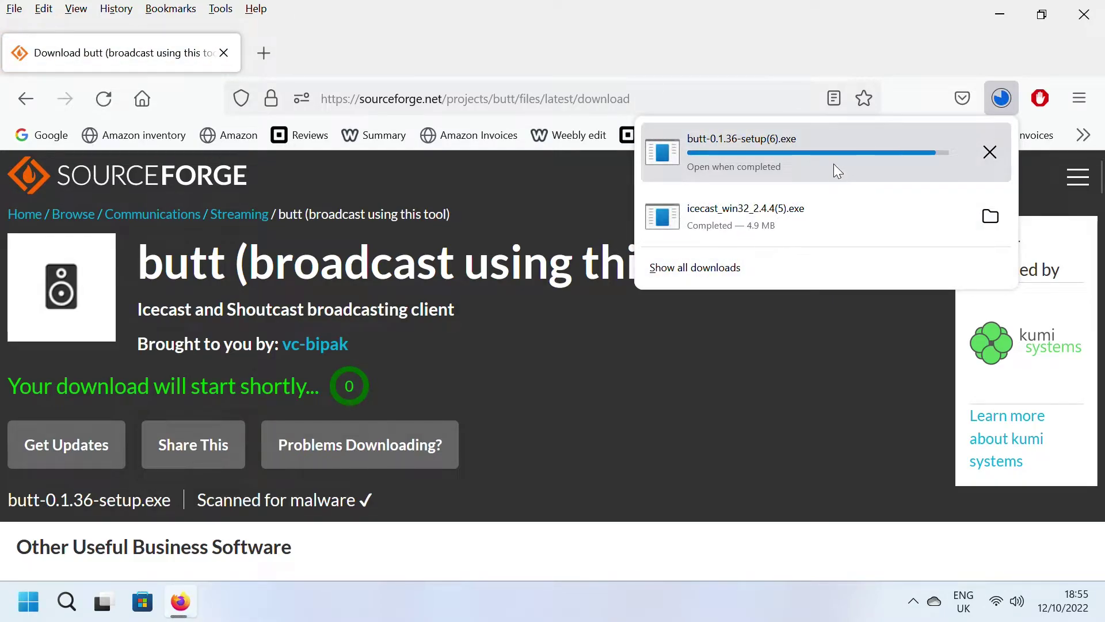
Step: Run the downloaded butt installer, letting it past the SmartScreen warning with Run anyway
{"action": "left_click", "coordinate": [832, 145]}
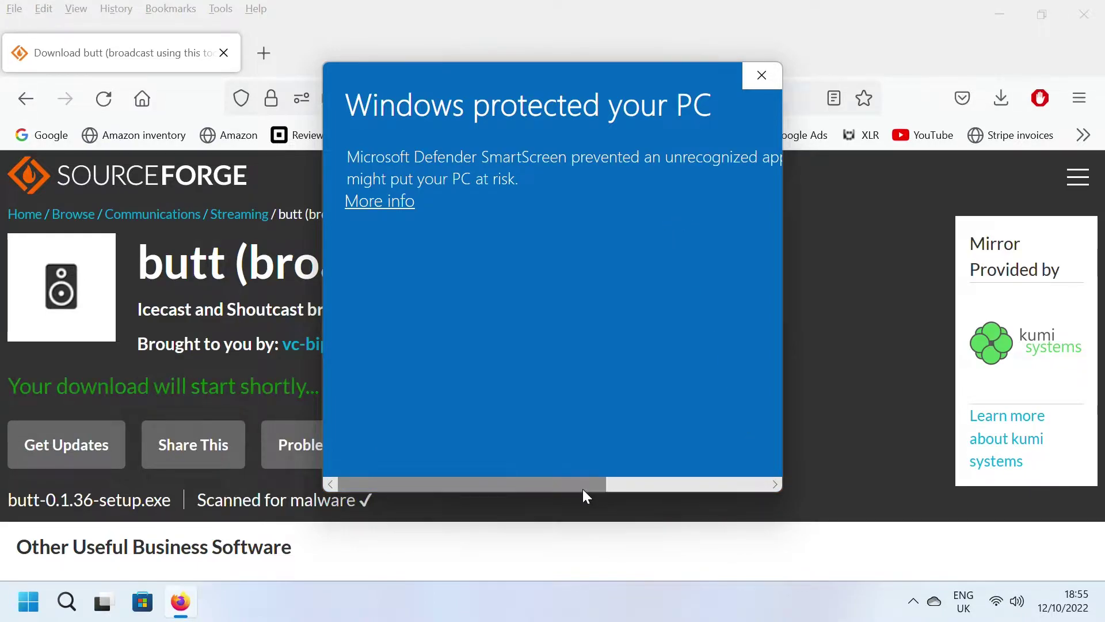
{"action": "left_click_drag", "start_coordinate": [583, 488], "coordinate": [405, 474]}
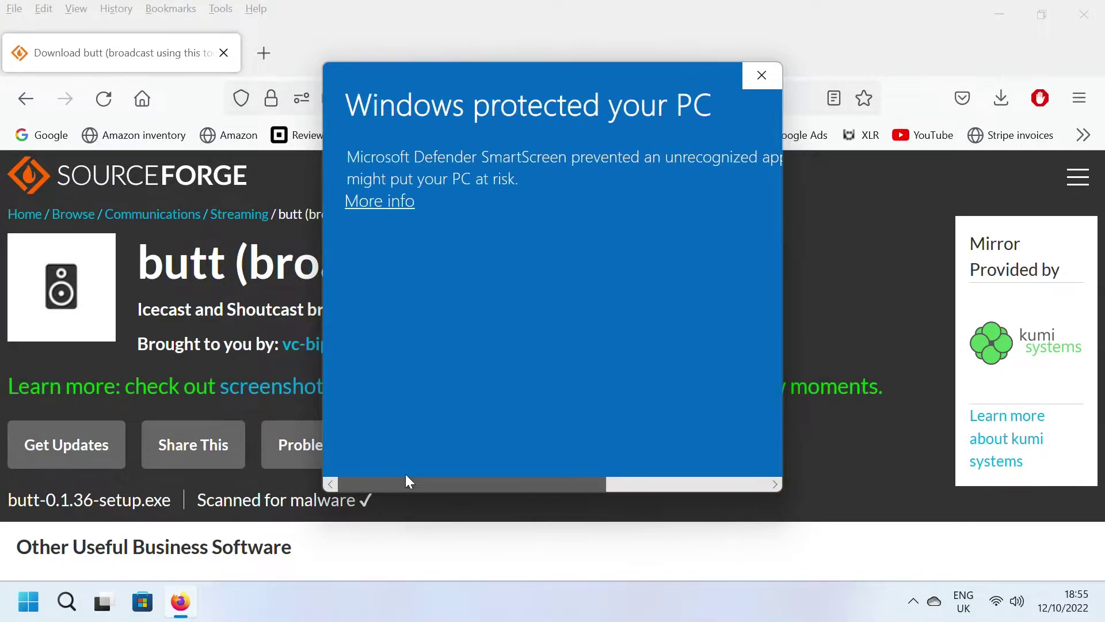
{"action": "left_click", "coordinate": [389, 201]}
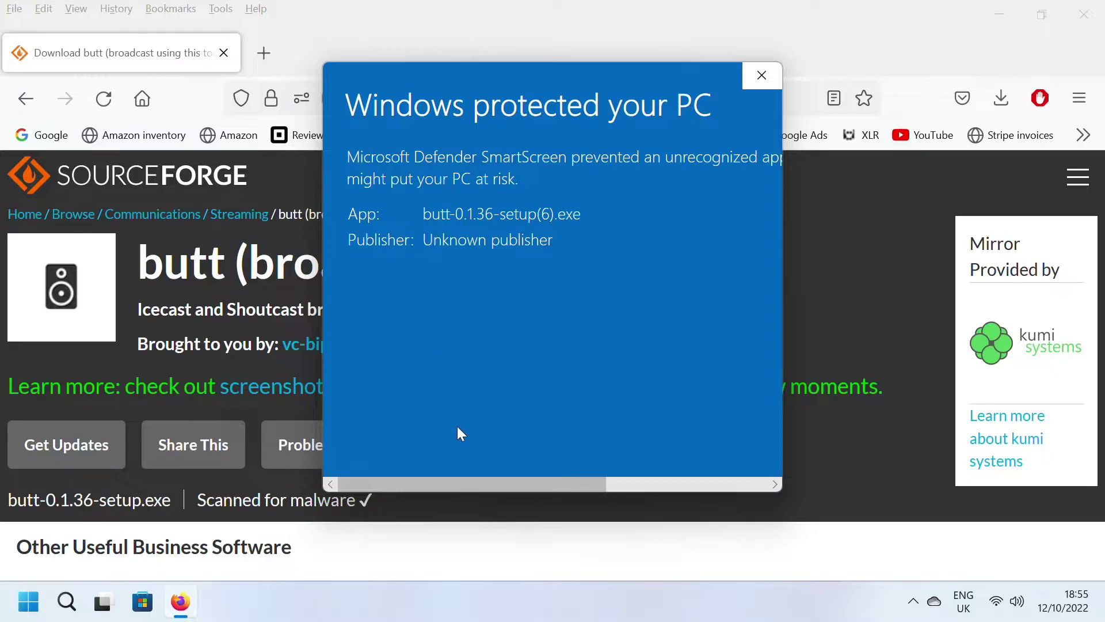
{"action": "left_click_drag", "start_coordinate": [482, 485], "coordinate": [685, 483]}
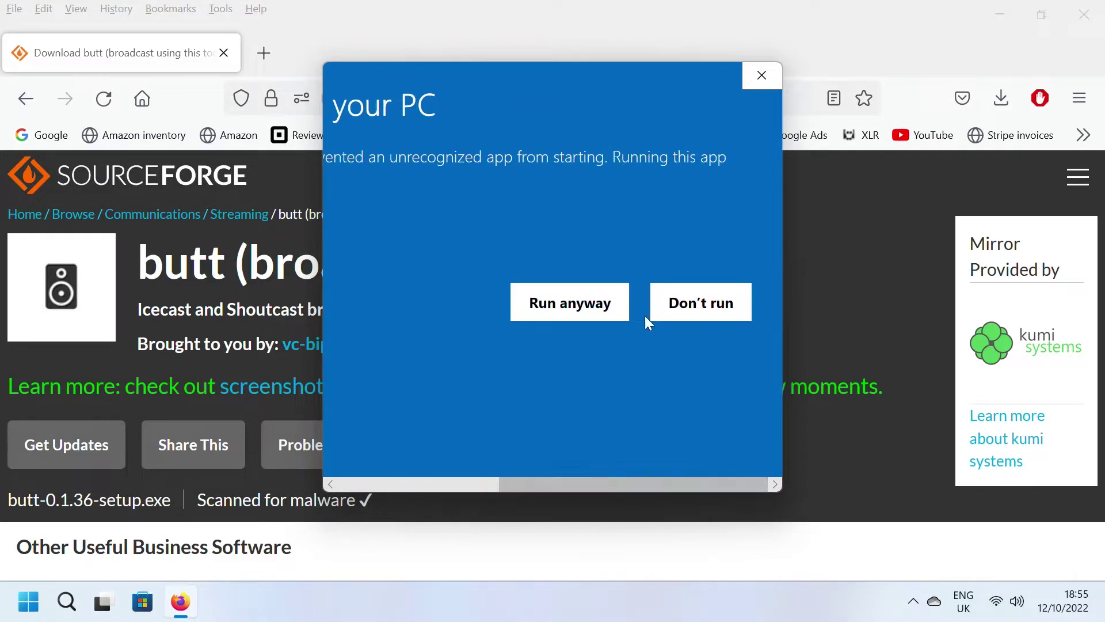
{"action": "left_click", "coordinate": [564, 300]}
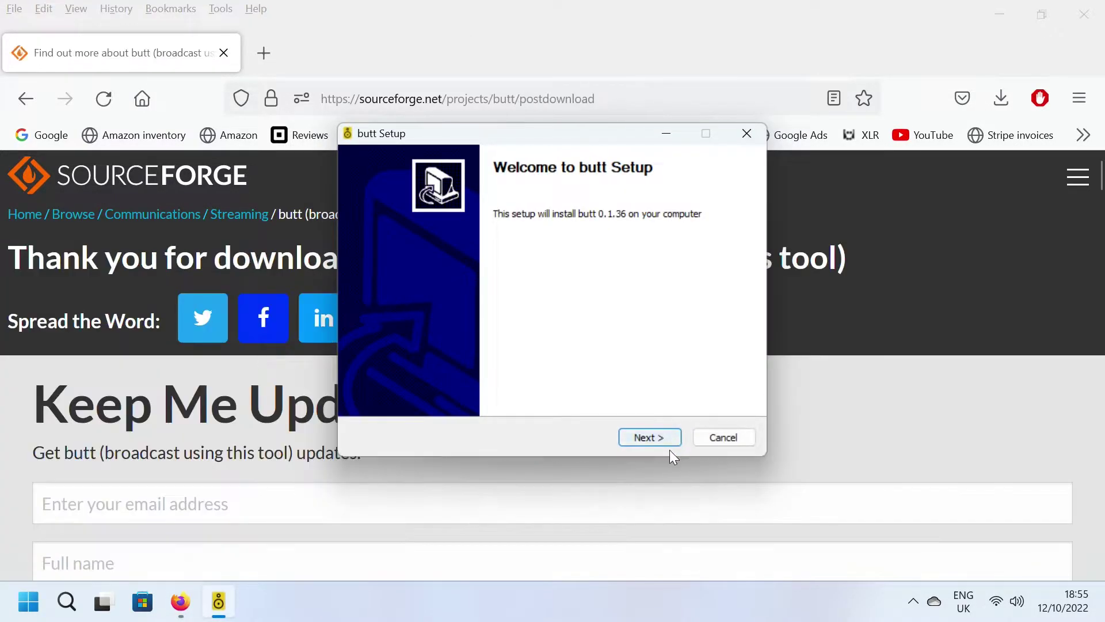
Step: Install butt with default components and folder, skipping launch and readme, then close Firefox
{"action": "left_click", "coordinate": [648, 437]}
{"action": "left_click", "coordinate": [647, 436]}
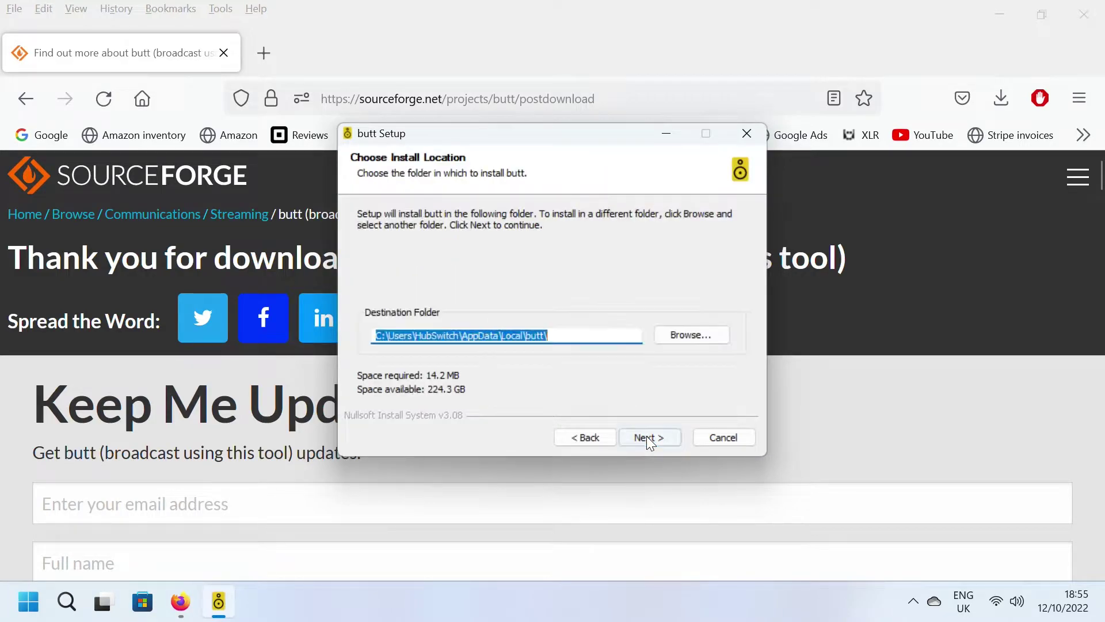
{"action": "left_click", "coordinate": [647, 437]}
{"action": "left_click", "coordinate": [647, 436]}
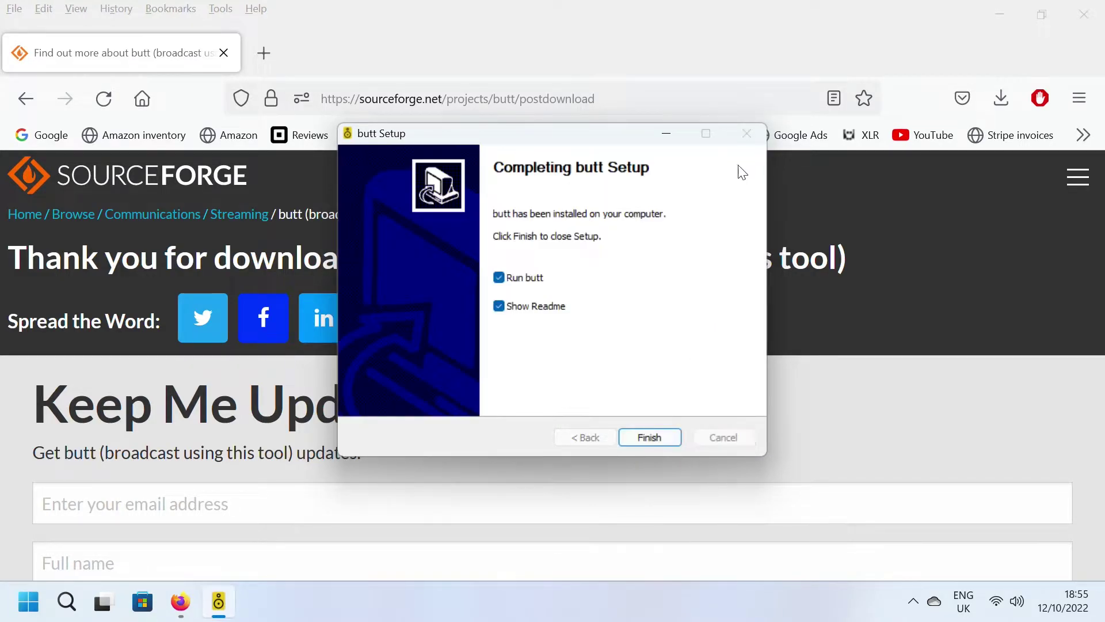
{"action": "left_click", "coordinate": [512, 286]}
{"action": "left_click", "coordinate": [514, 310]}
{"action": "left_click", "coordinate": [642, 438]}
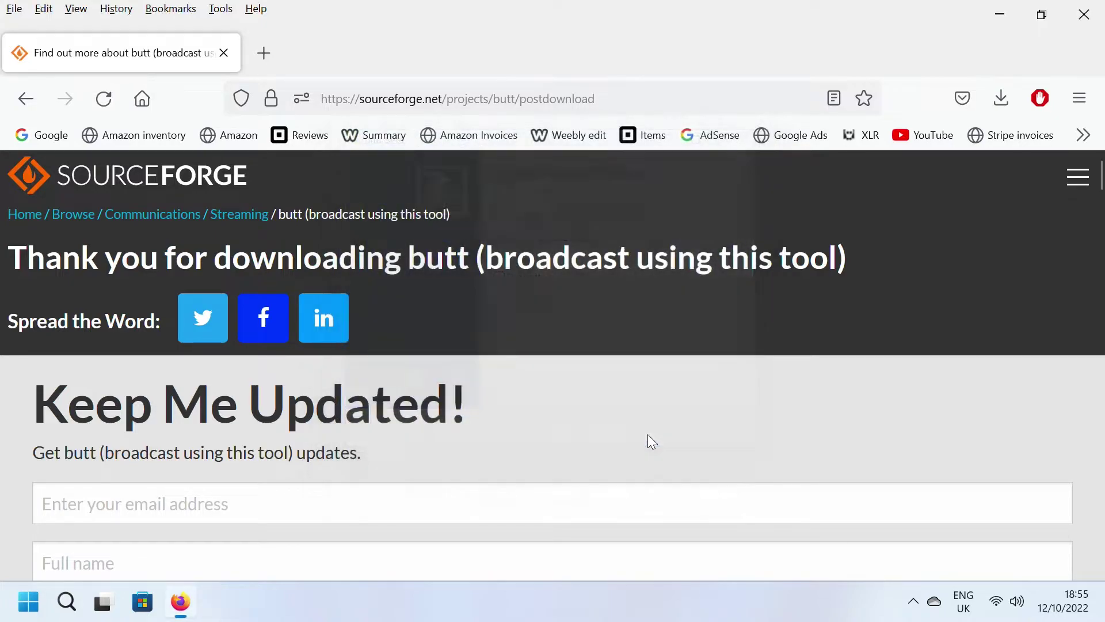
{"action": "left_click", "coordinate": [1078, 22]}
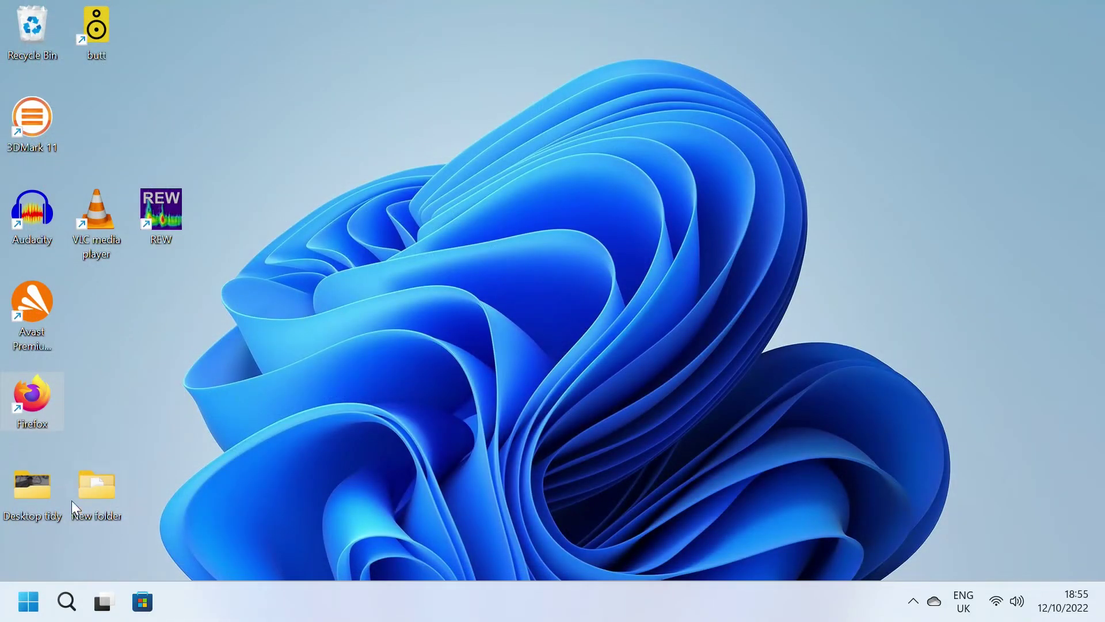
Step: Scroll the Start menu's All apps list down to the Icecast folder and expand it
{"action": "left_click", "coordinate": [30, 604]}
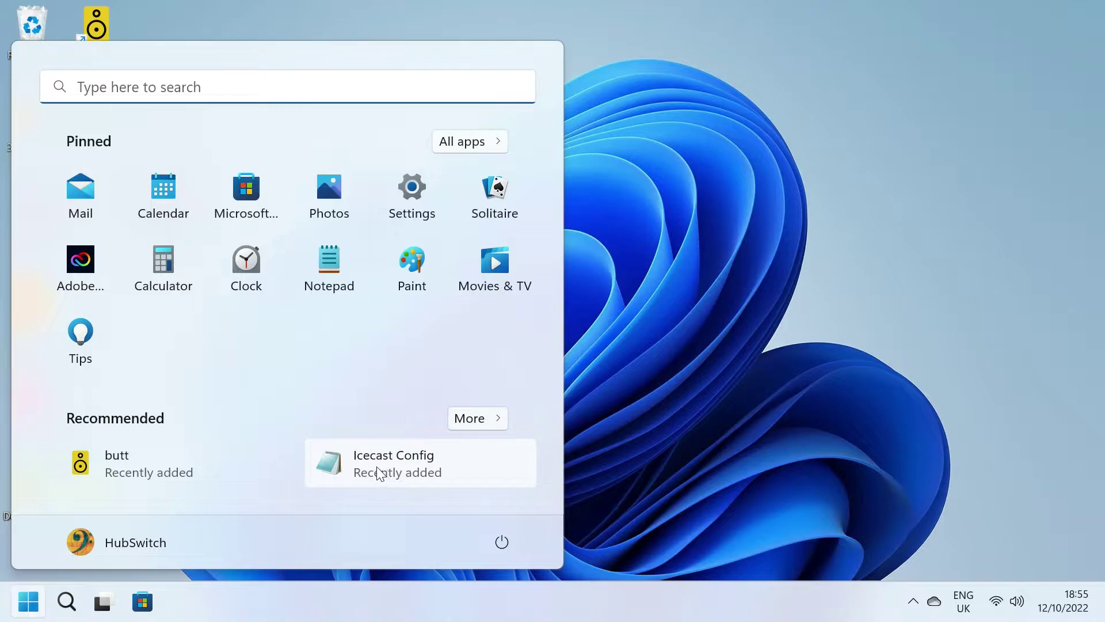
{"action": "left_click", "coordinate": [465, 147]}
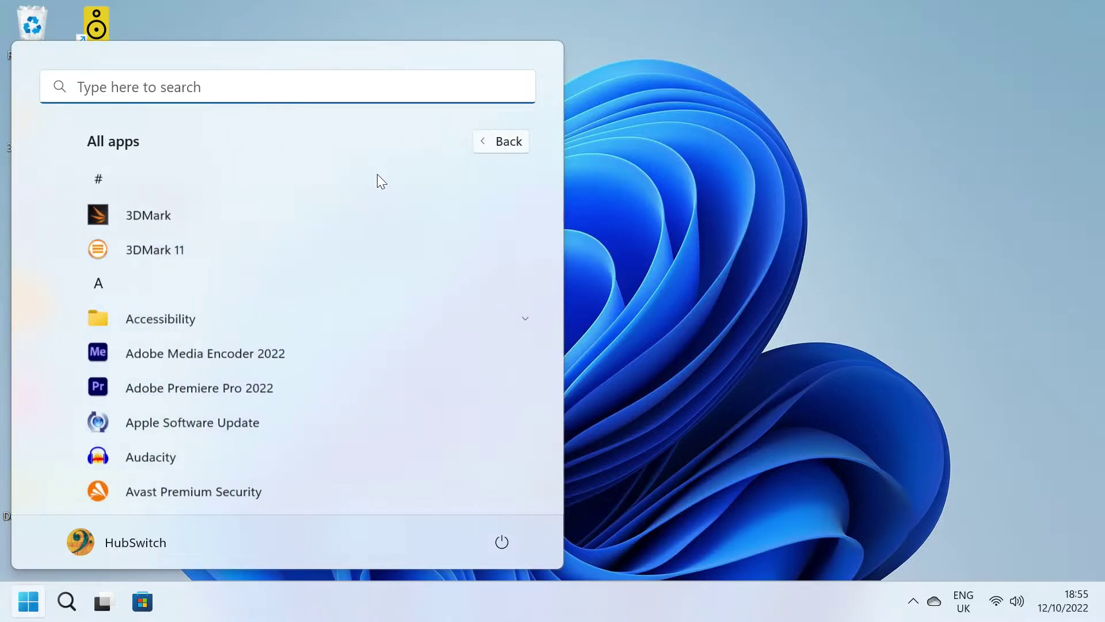
{"action": "scroll", "coordinate": [242, 289], "scroll_direction": "down", "scroll_amount": 5}
{"action": "scroll", "coordinate": [241, 289], "scroll_direction": "down", "scroll_amount": 7}
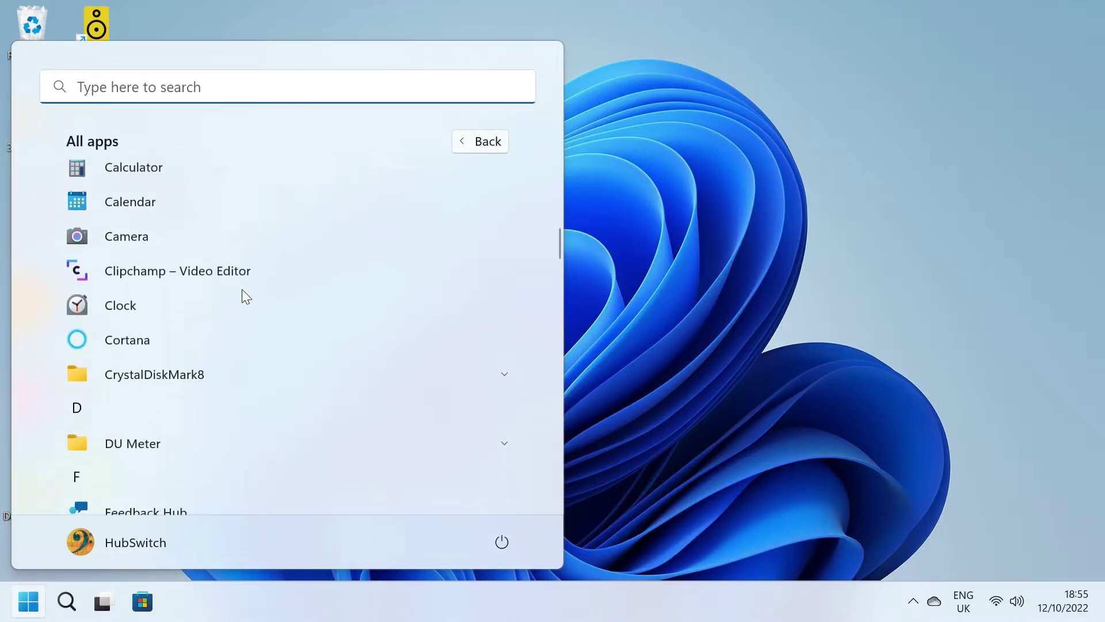
{"action": "scroll", "coordinate": [235, 326], "scroll_direction": "down", "scroll_amount": 2}
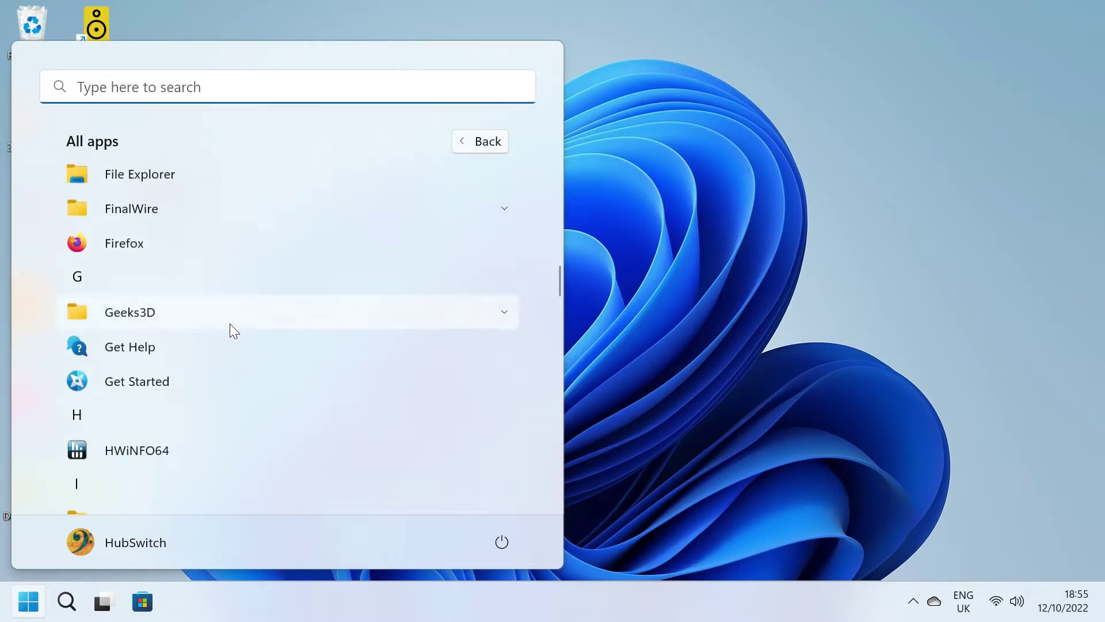
{"action": "scroll", "coordinate": [222, 328], "scroll_direction": "down", "scroll_amount": 3}
{"action": "left_click", "coordinate": [208, 361]}
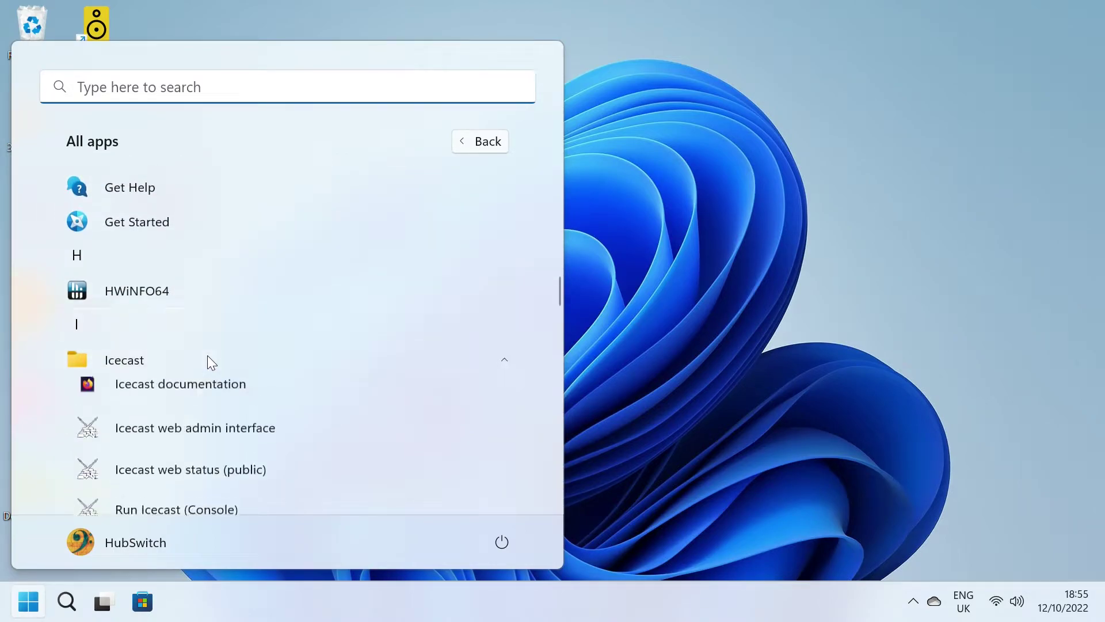
{"action": "scroll", "coordinate": [201, 345], "scroll_direction": "down", "scroll_amount": 3}
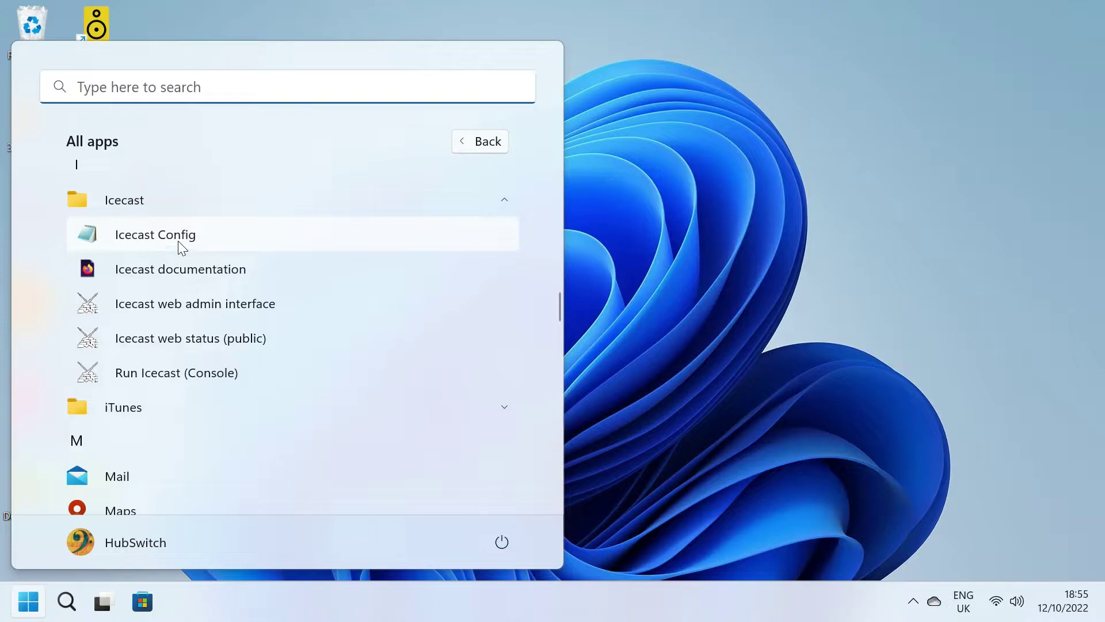
Step: Open Icecast Config (icecast.xml) in Notepad and scroll to the authentication section
{"action": "left_click", "coordinate": [195, 237]}
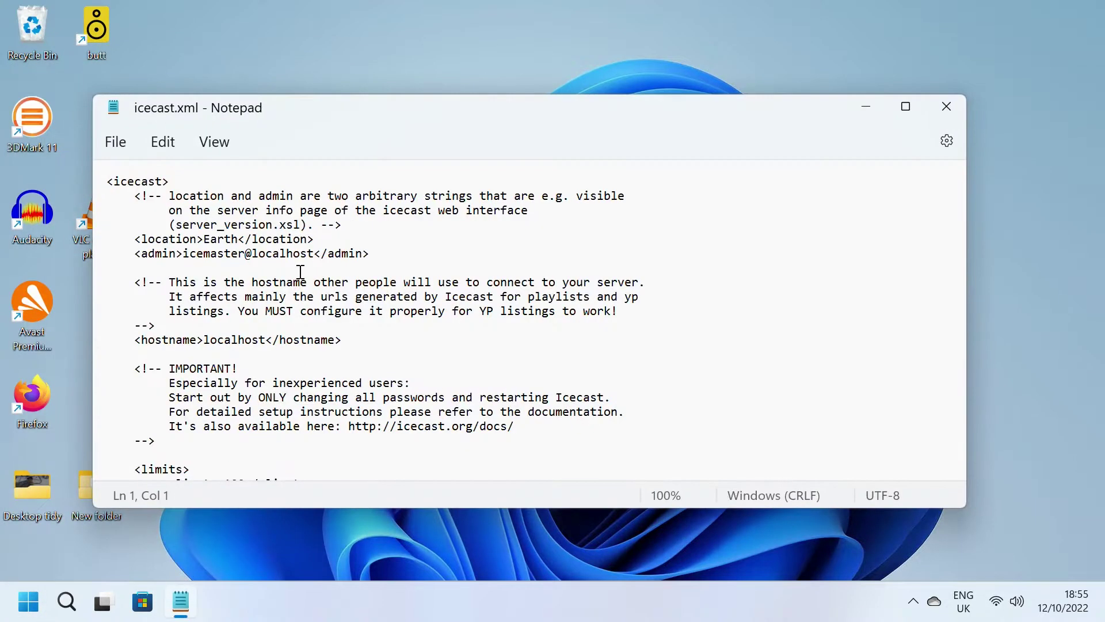
{"action": "scroll", "coordinate": [298, 277], "scroll_direction": "down", "scroll_amount": 5}
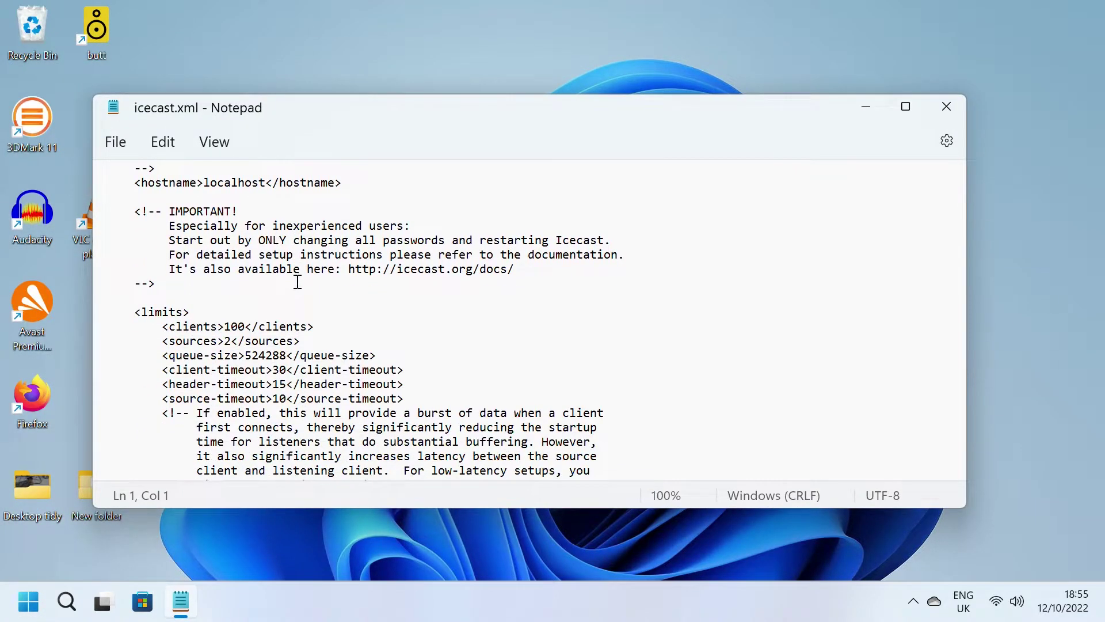
{"action": "scroll", "coordinate": [298, 282], "scroll_direction": "down", "scroll_amount": 6}
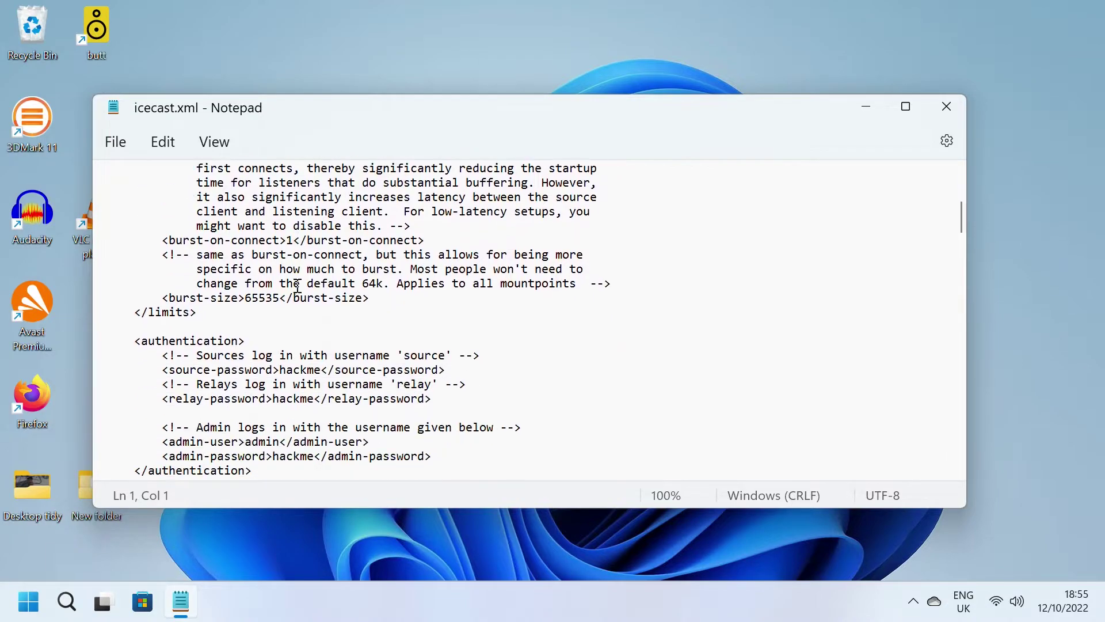
{"action": "scroll", "coordinate": [298, 286], "scroll_direction": "down", "scroll_amount": 3}
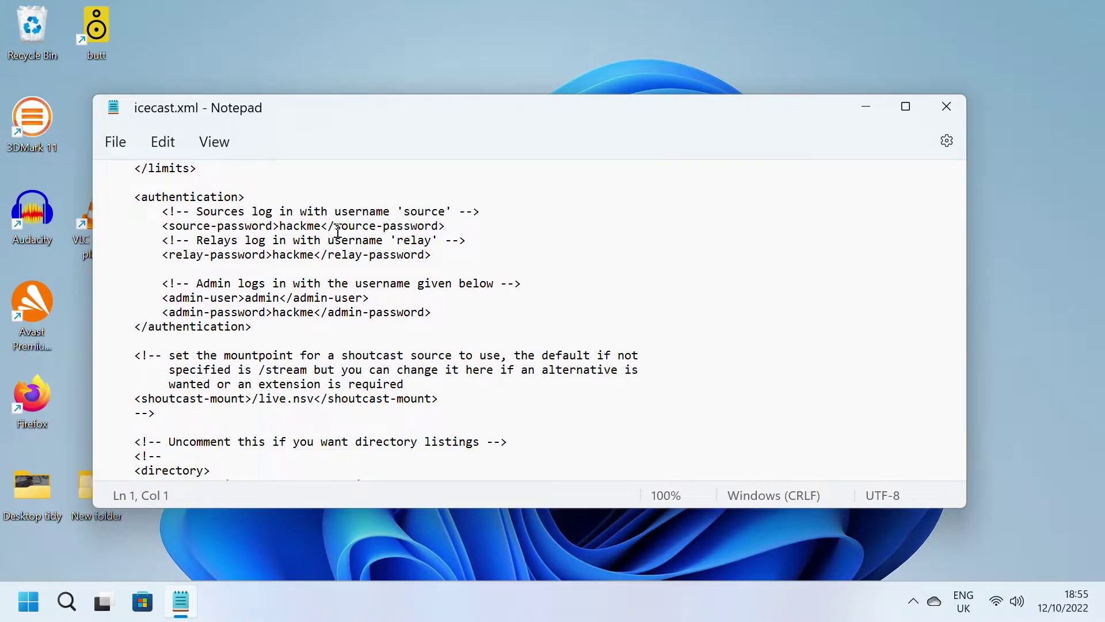
Step: Inspect the source and relay passwords and the admin user name, then close Notepad
{"action": "double_click", "coordinate": [300, 225]}
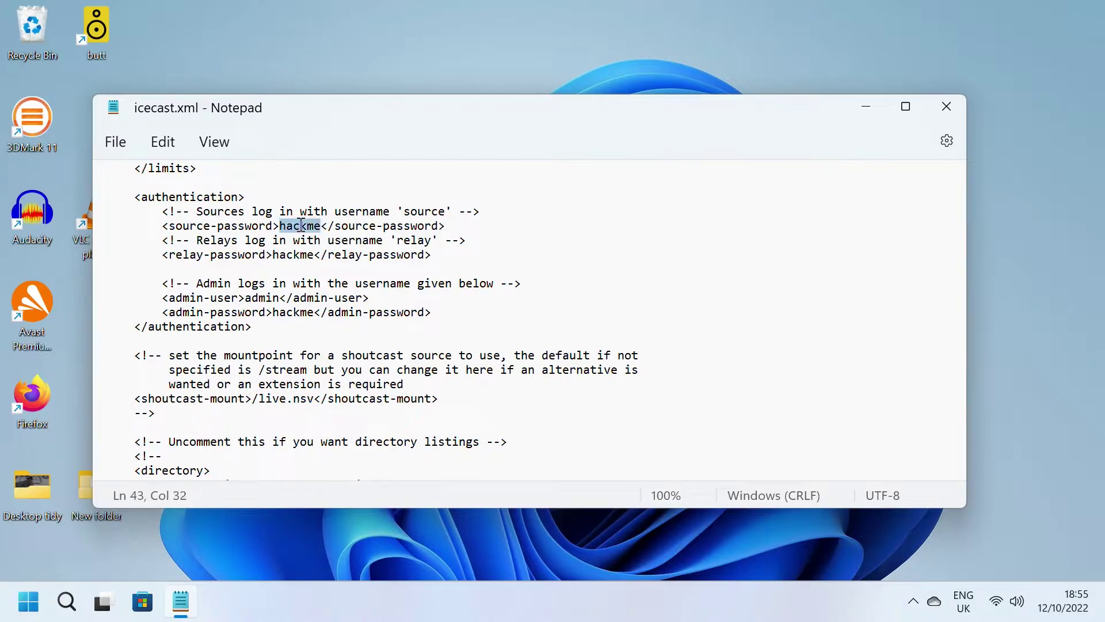
{"action": "double_click", "coordinate": [298, 254]}
{"action": "double_click", "coordinate": [262, 298]}
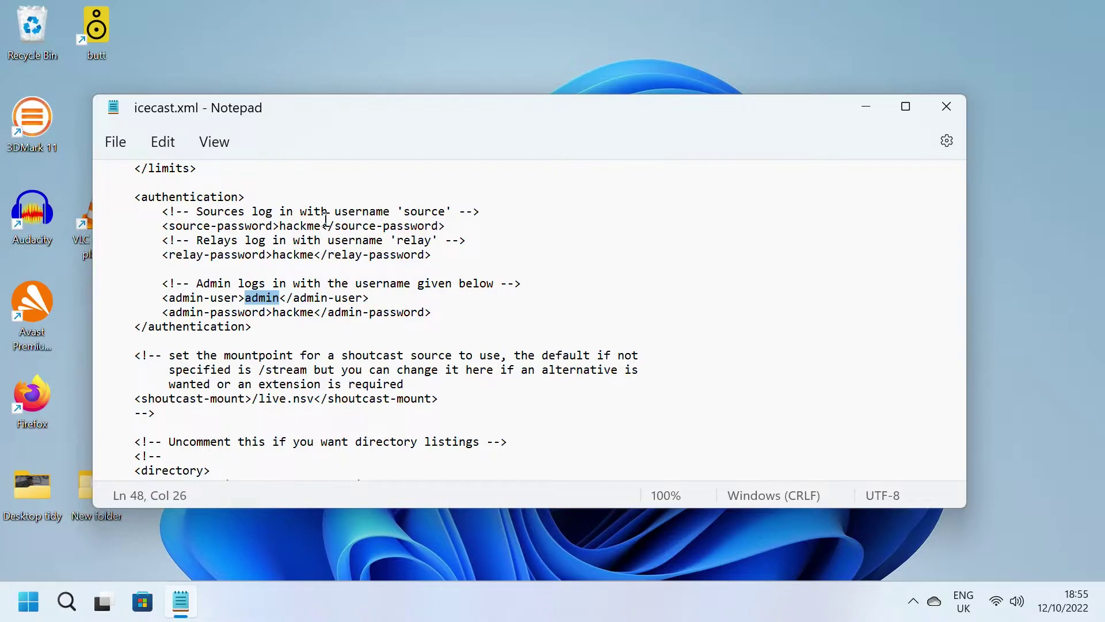
{"action": "left_click", "coordinate": [426, 213]}
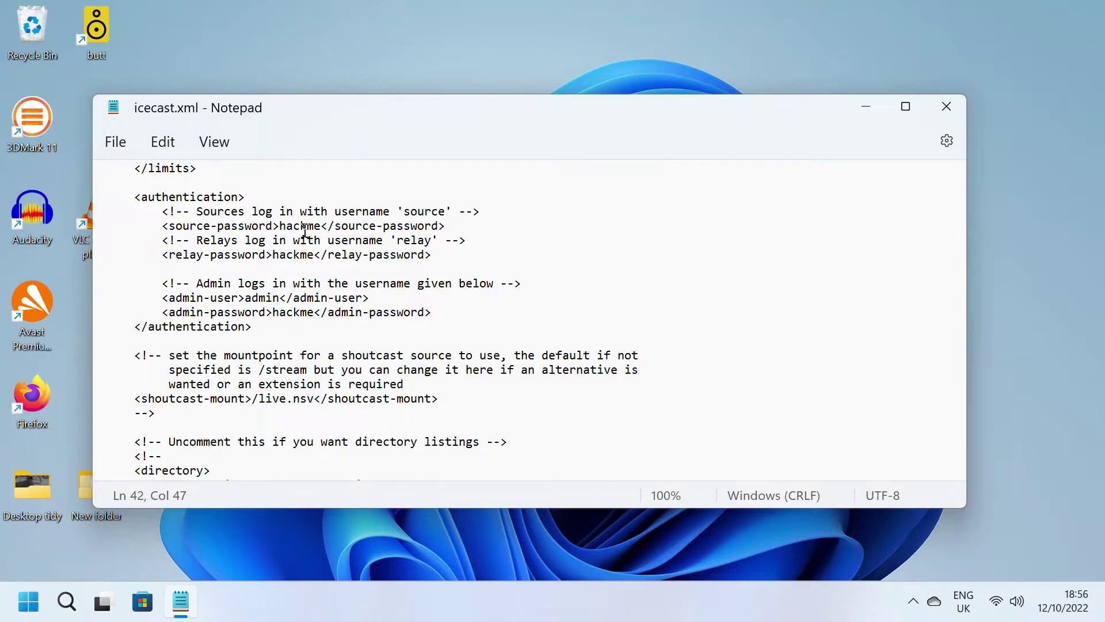
{"action": "double_click", "coordinate": [304, 226]}
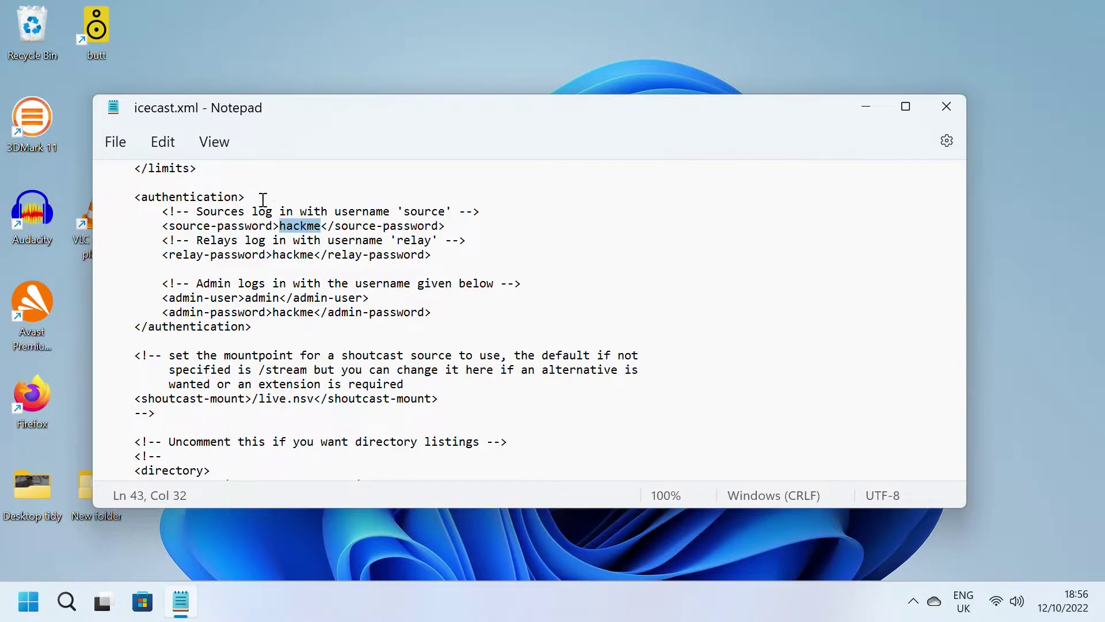
{"action": "left_click", "coordinate": [118, 142]}
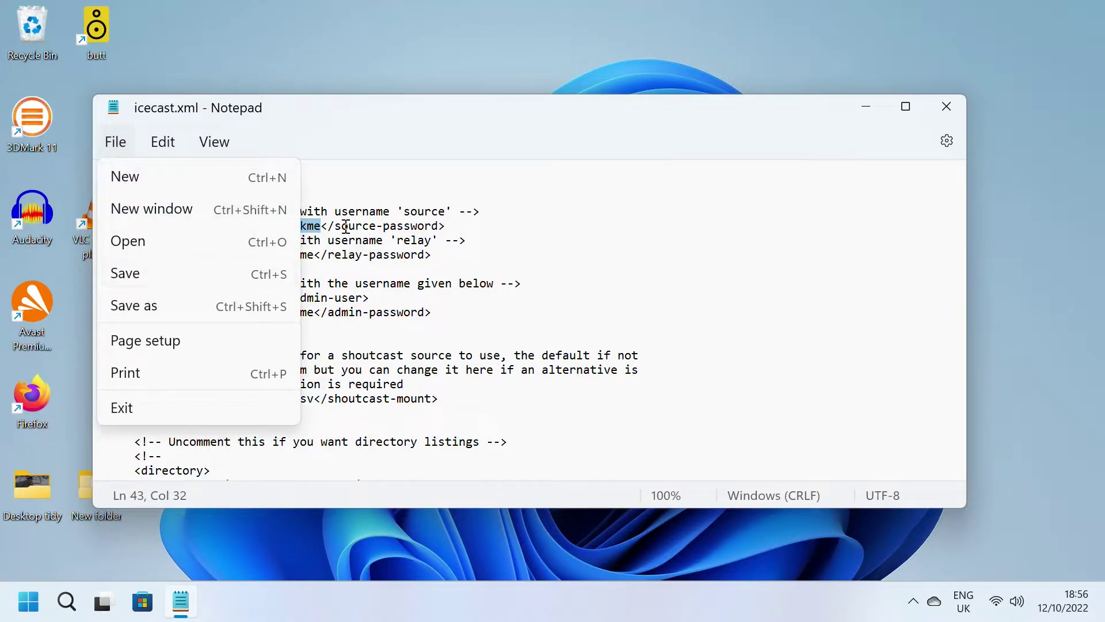
{"action": "left_click", "coordinate": [946, 119]}
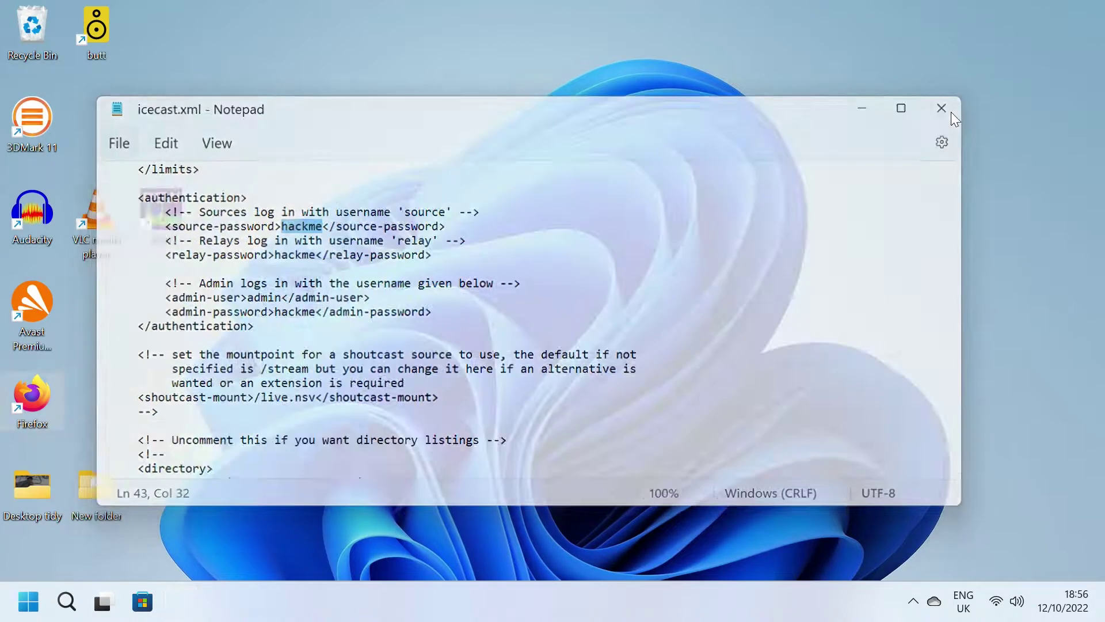
Step: Launch Run Icecast (Console) from the Start menu's Icecast group and minimise the console
{"action": "left_click", "coordinate": [27, 611]}
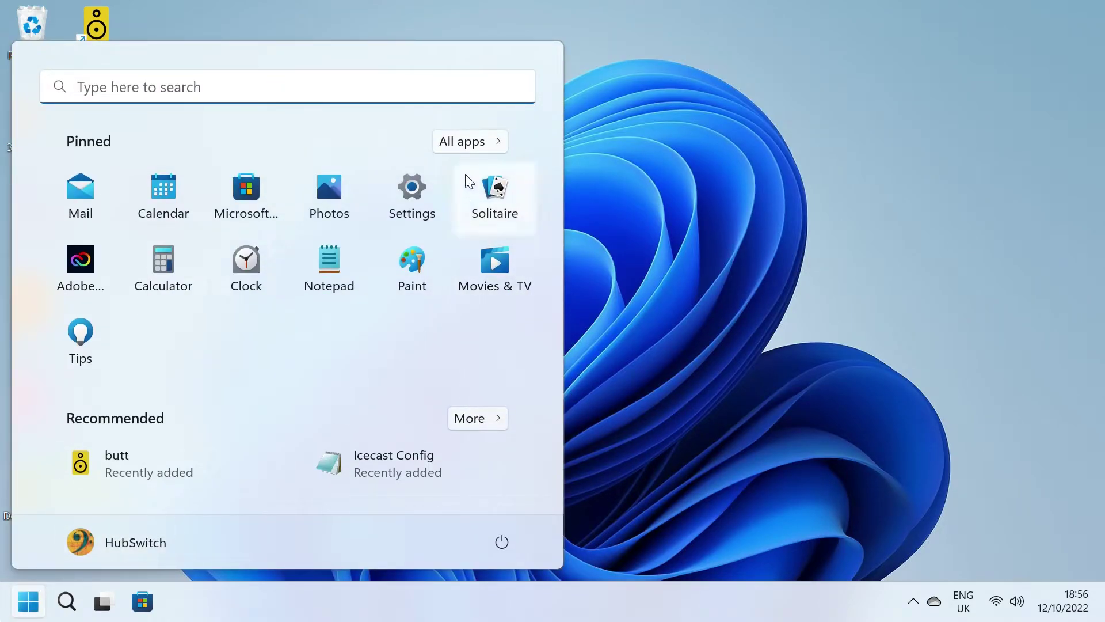
{"action": "left_click", "coordinate": [455, 148]}
{"action": "scroll", "coordinate": [299, 283], "scroll_direction": "down", "scroll_amount": 15}
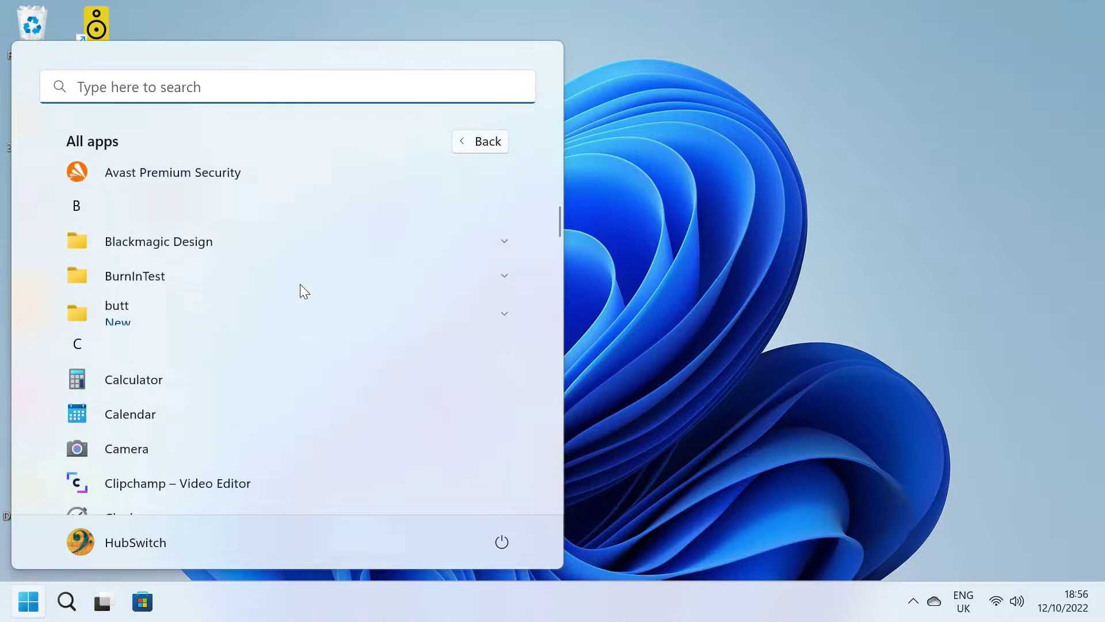
{"action": "scroll", "coordinate": [300, 285], "scroll_direction": "down", "scroll_amount": 3}
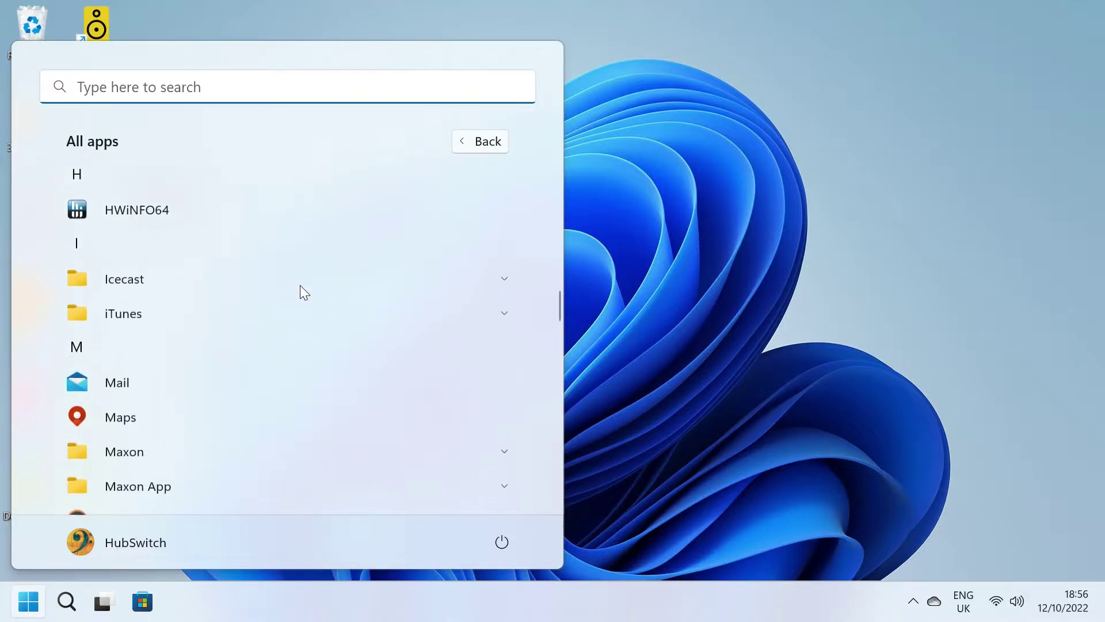
{"action": "left_click", "coordinate": [153, 251]}
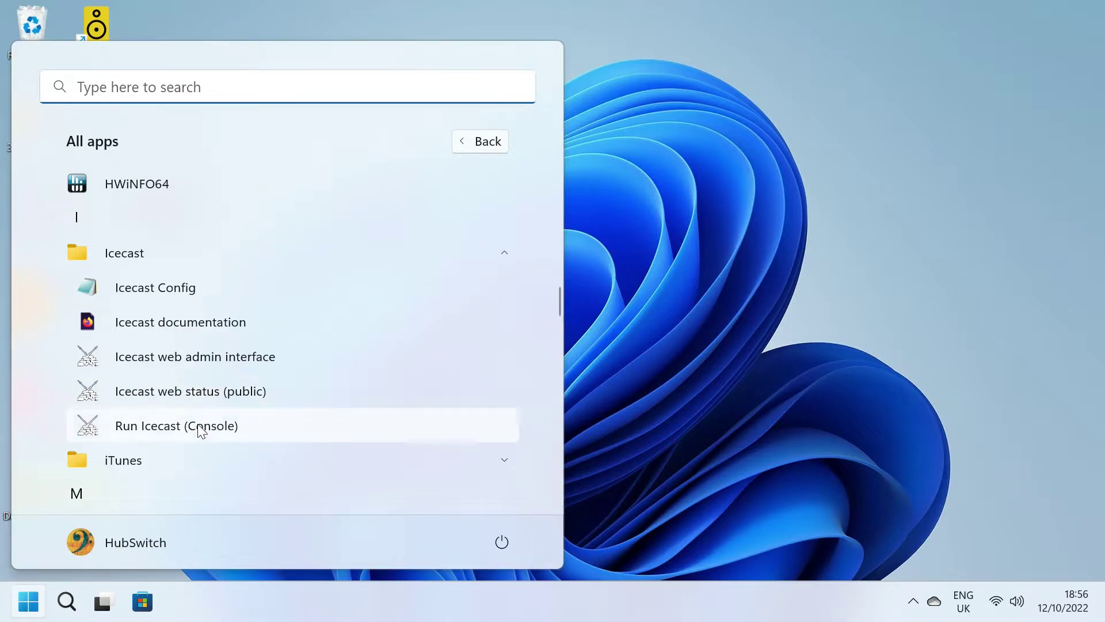
{"action": "left_click", "coordinate": [232, 426]}
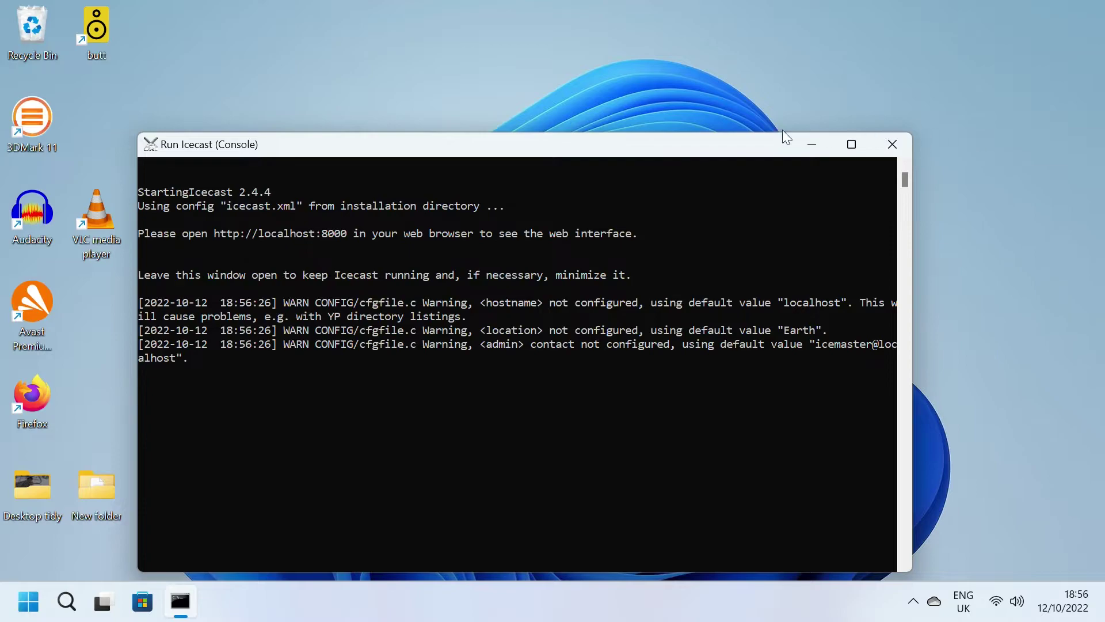
{"action": "left_click", "coordinate": [811, 149]}
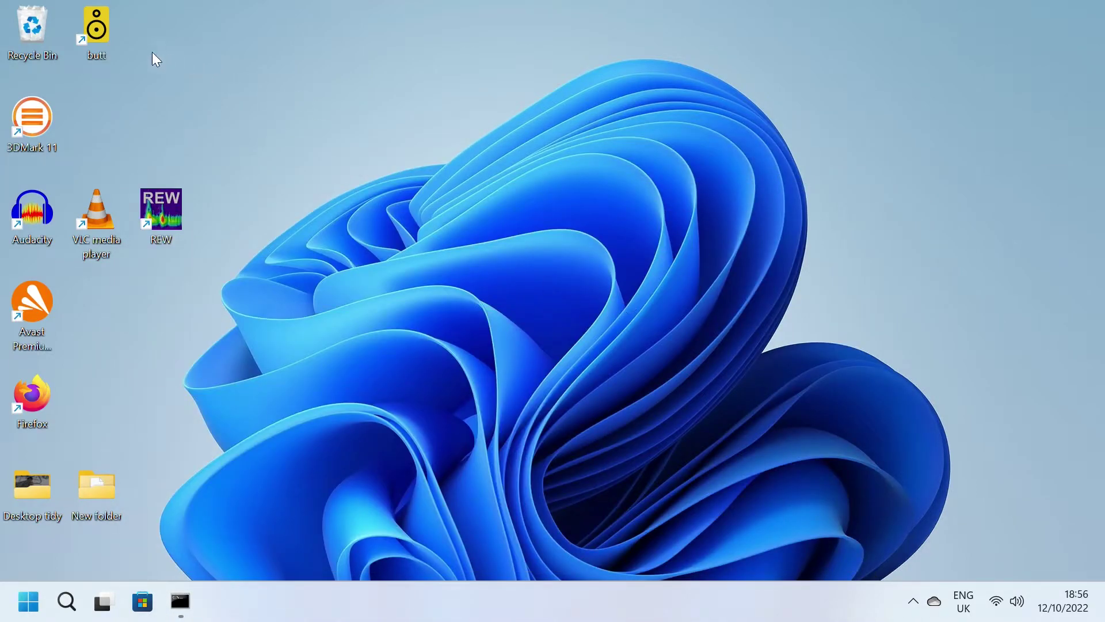
Step: Launch butt and start a new server entry named 'server' of type Icecast
{"action": "double_click", "coordinate": [103, 43]}
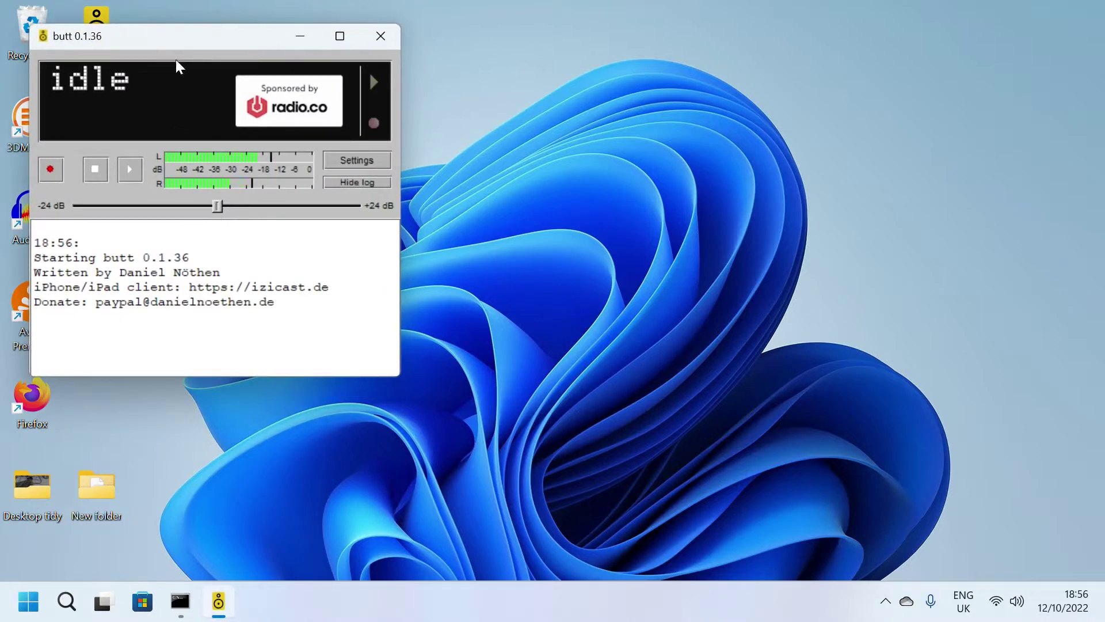
{"action": "left_click", "coordinate": [362, 161]}
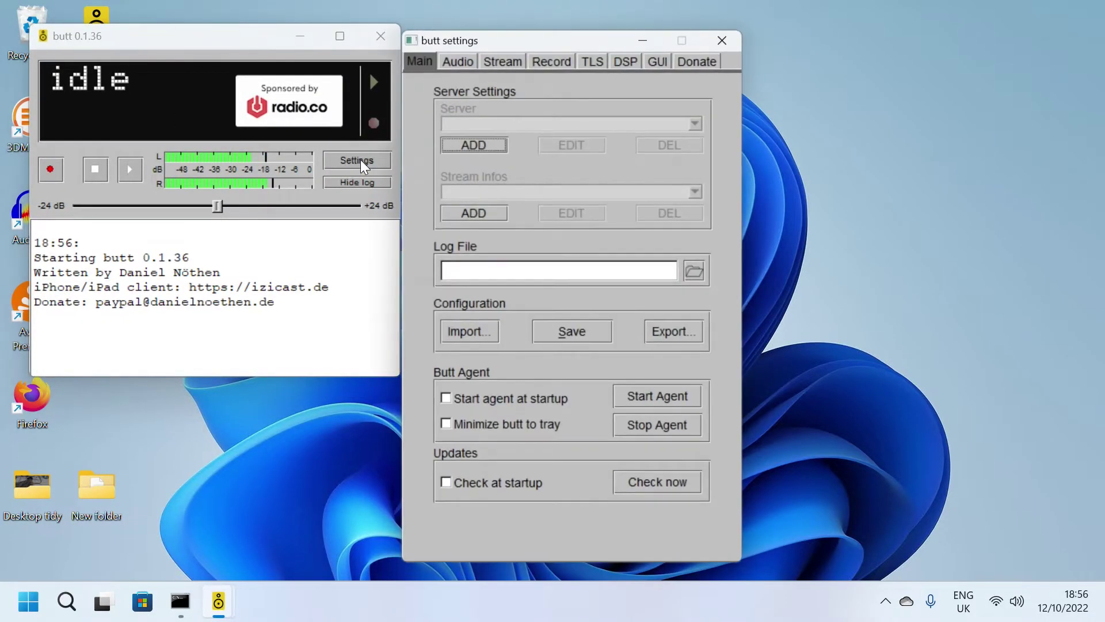
{"action": "left_click", "coordinate": [476, 147]}
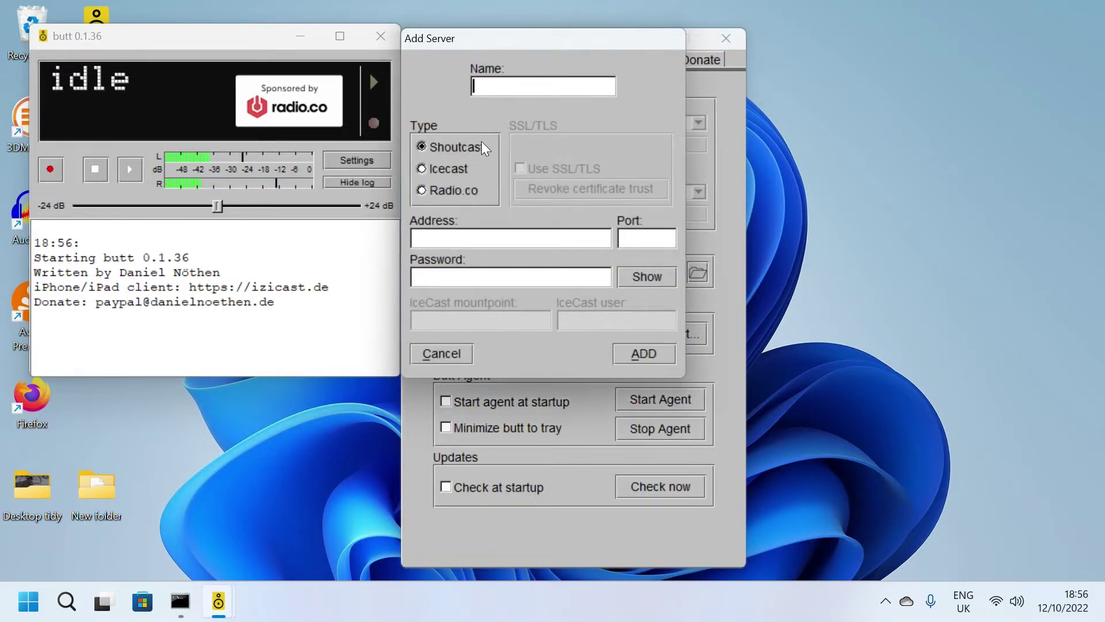
{"action": "type", "text": "server"}
{"action": "left_click", "coordinate": [440, 168]}
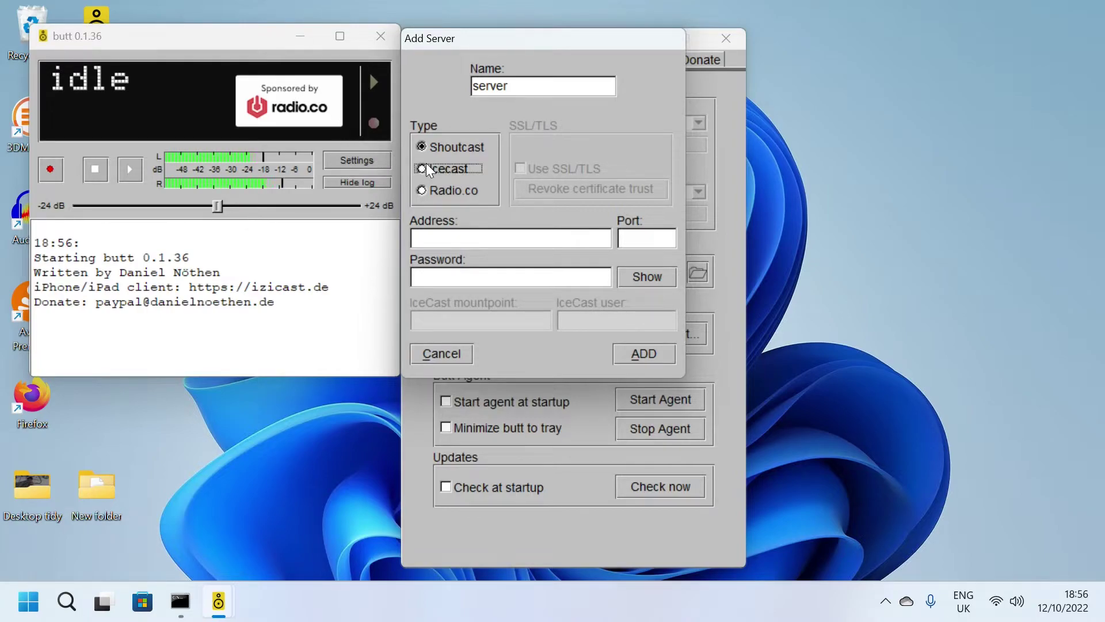
{"action": "left_click", "coordinate": [428, 171]}
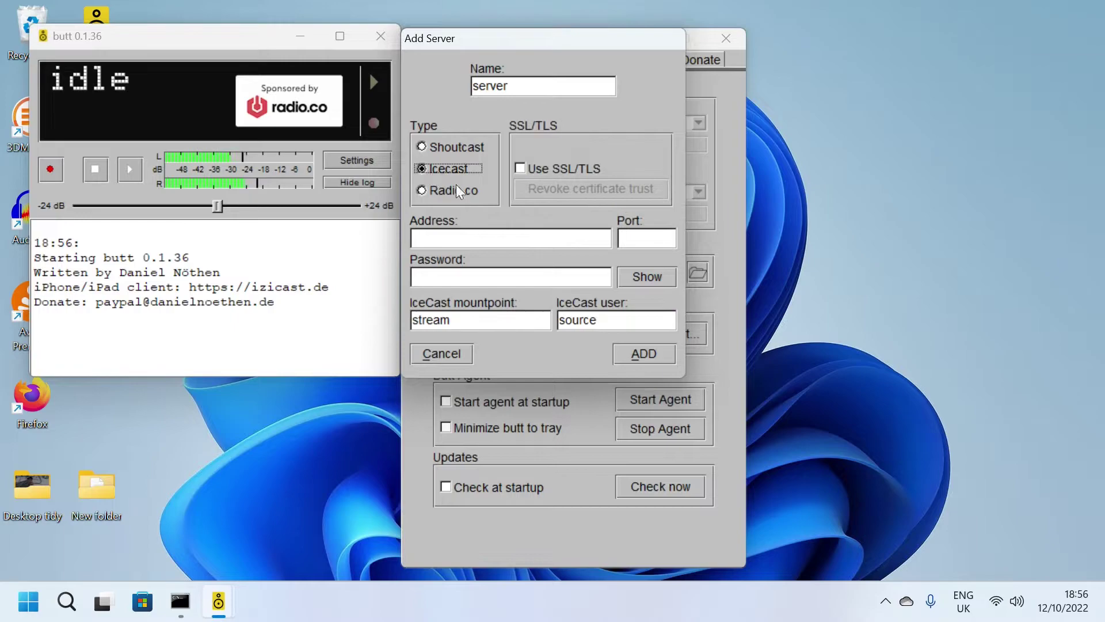
Step: Enter address localhost, port 8000 and the source password, then save the server entry
{"action": "left_click", "coordinate": [460, 239]}
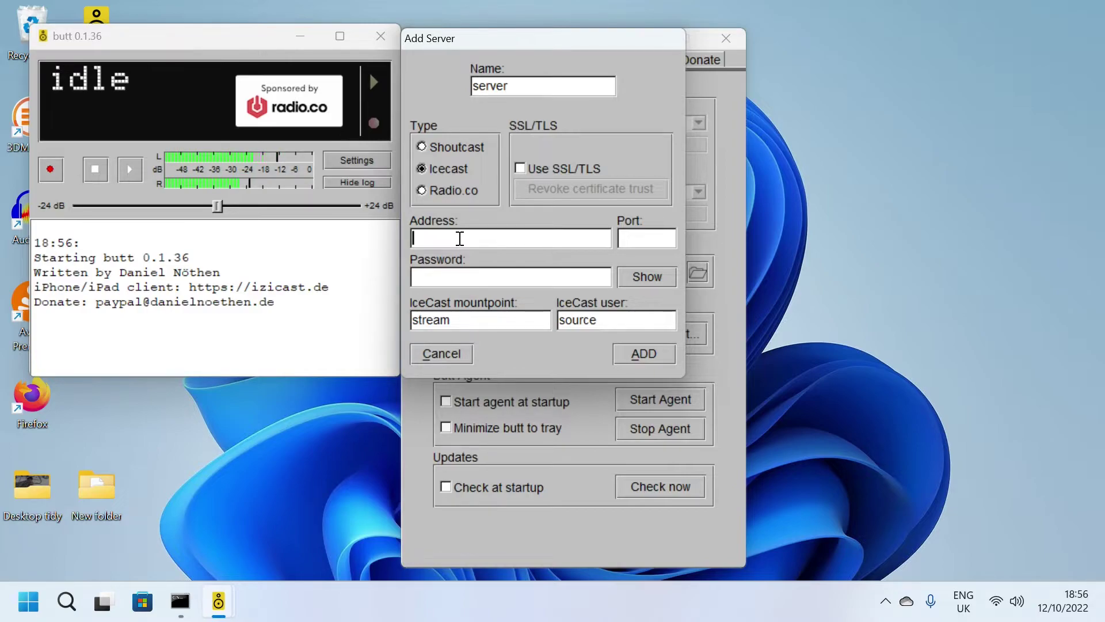
{"action": "type", "text": "localhost"}
{"action": "left_click", "coordinate": [659, 234]}
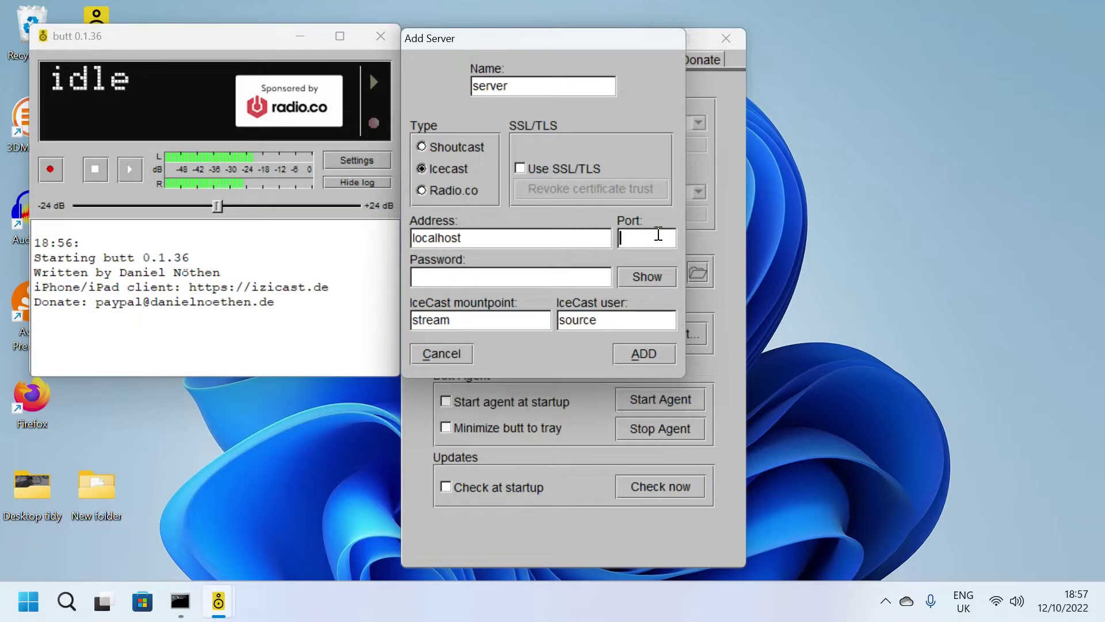
{"action": "type", "text": "8000"}
{"action": "left_click", "coordinate": [541, 276]}
{"action": "type", "text": "hackme"}
{"action": "left_click", "coordinate": [472, 321]}
{"action": "left_click", "coordinate": [639, 354]}
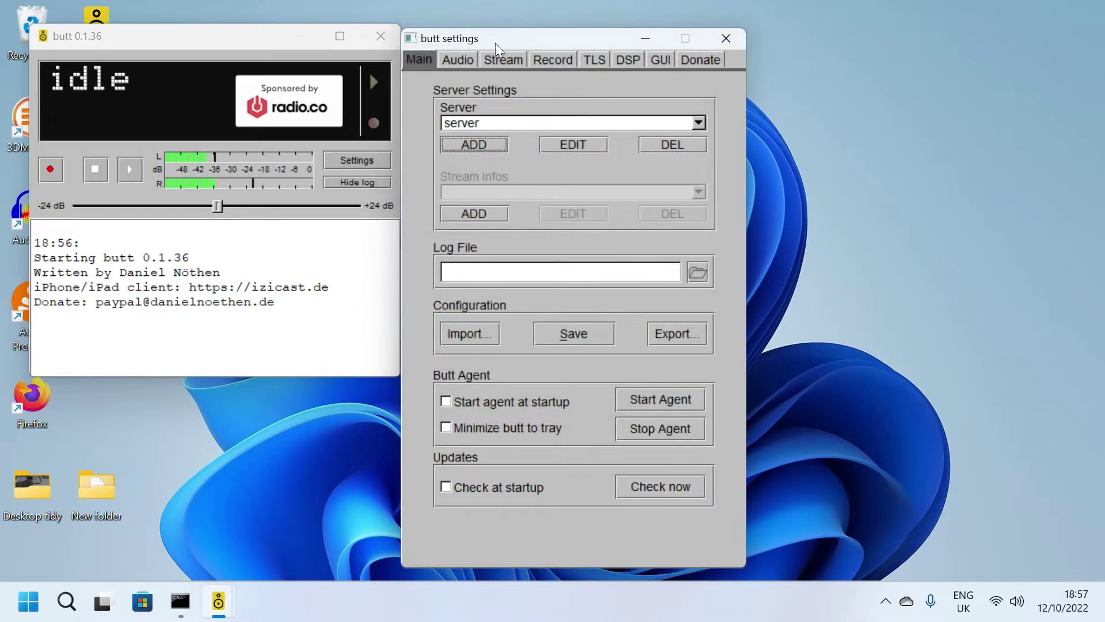
Step: Select the Realtek microphone as butt's audio input device
{"action": "left_click", "coordinate": [461, 63]}
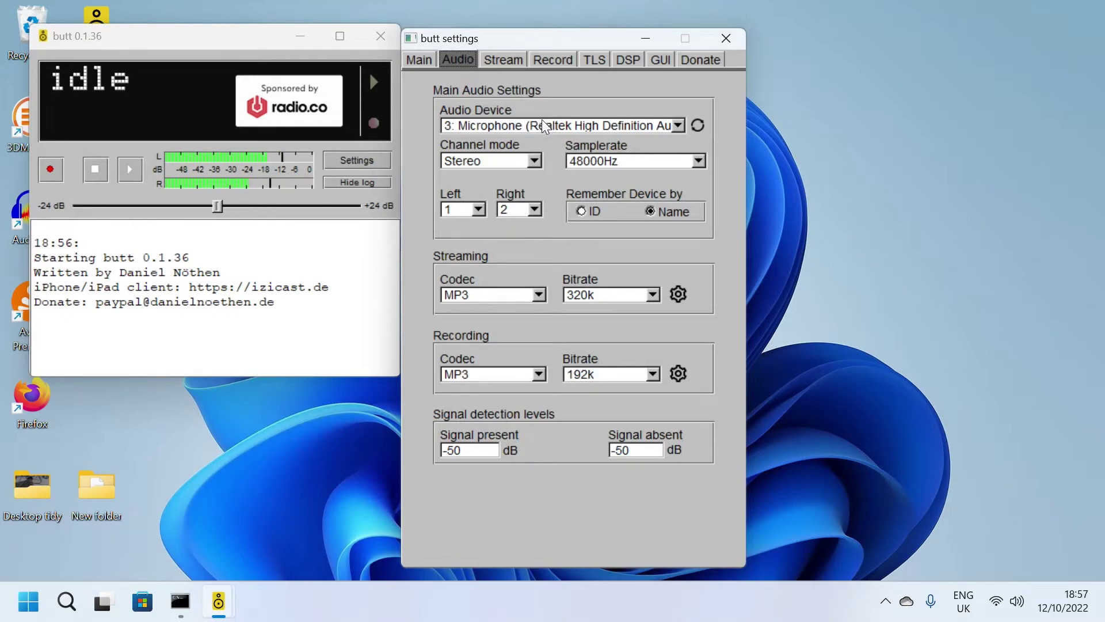
{"action": "left_click", "coordinate": [548, 124]}
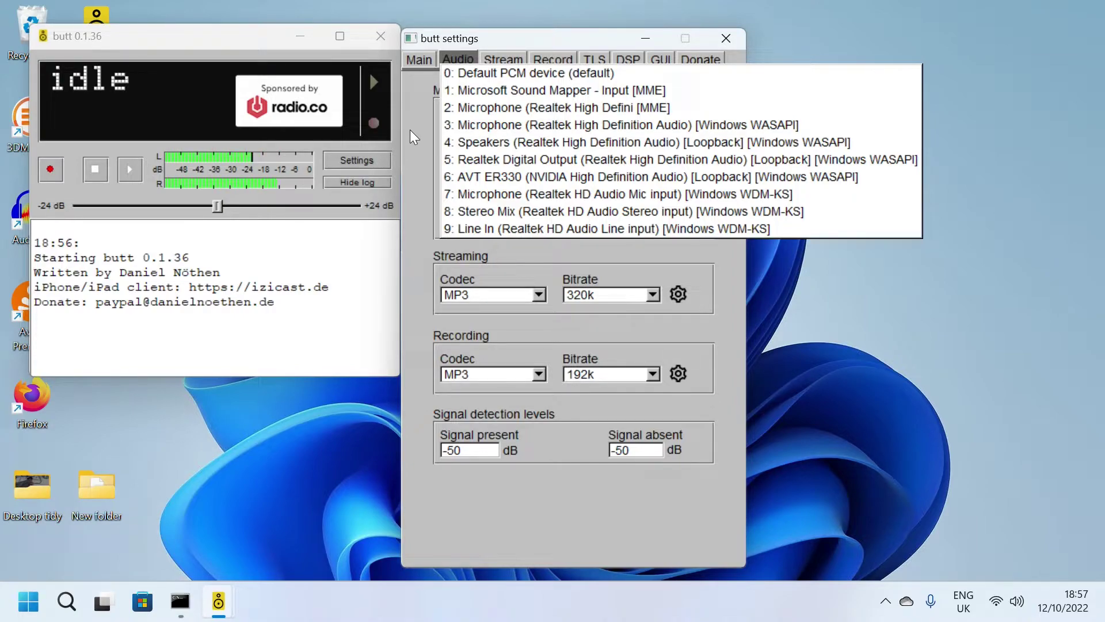
{"action": "left_click", "coordinate": [449, 125]}
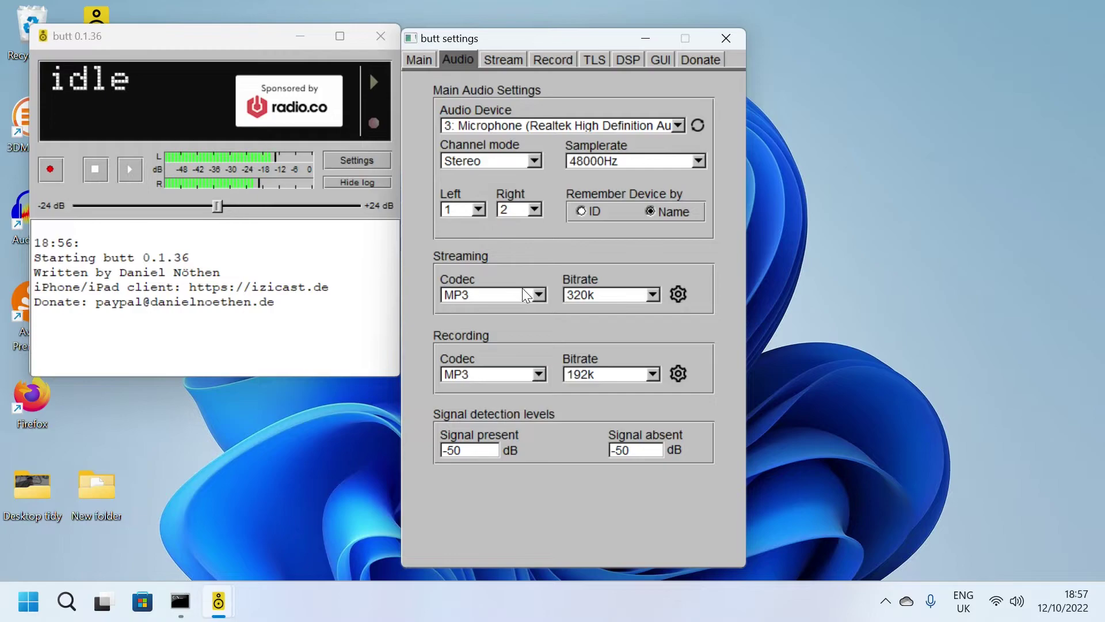
Step: Keep MP3 encoding and VBR quality at 0 (best), then close the settings windows
{"action": "left_click", "coordinate": [680, 294]}
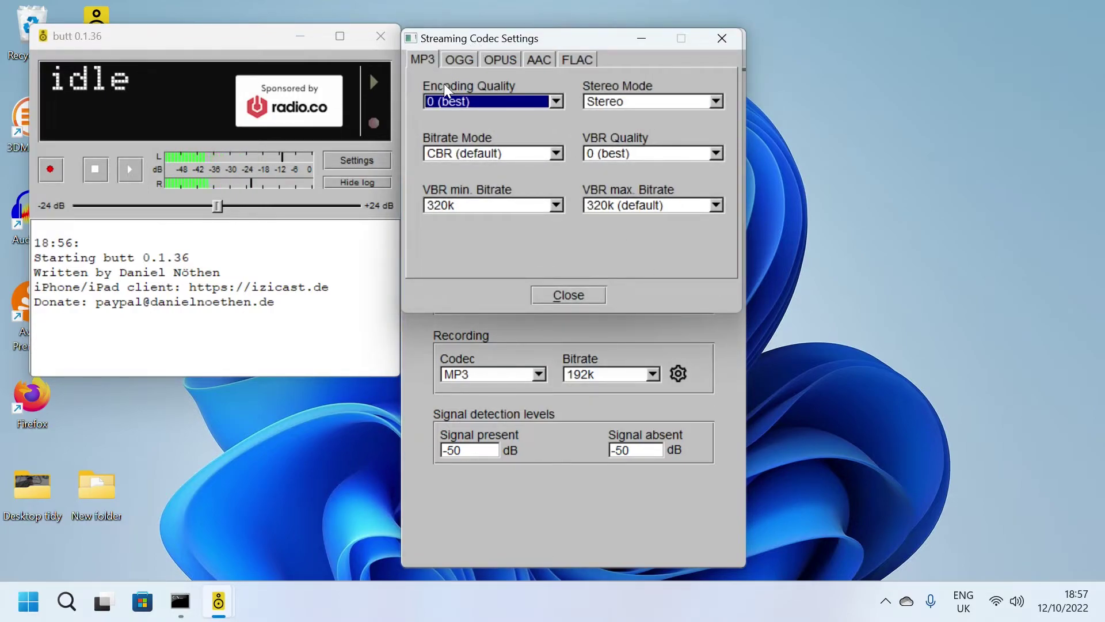
{"action": "left_click", "coordinate": [611, 154]}
{"action": "left_click", "coordinate": [614, 153]}
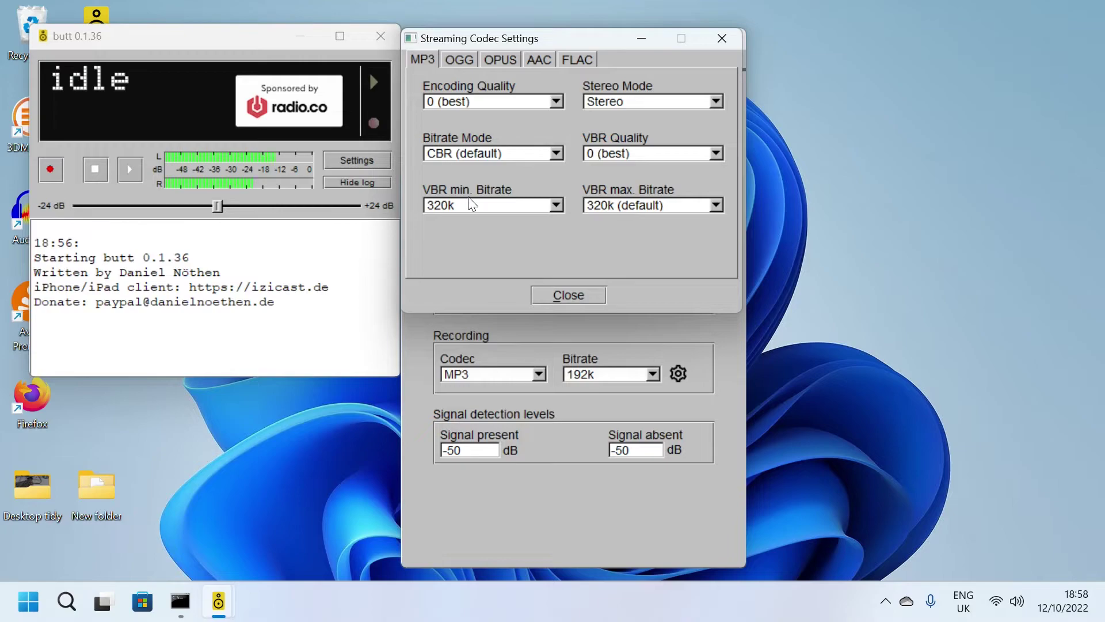
{"action": "left_click", "coordinate": [509, 103]}
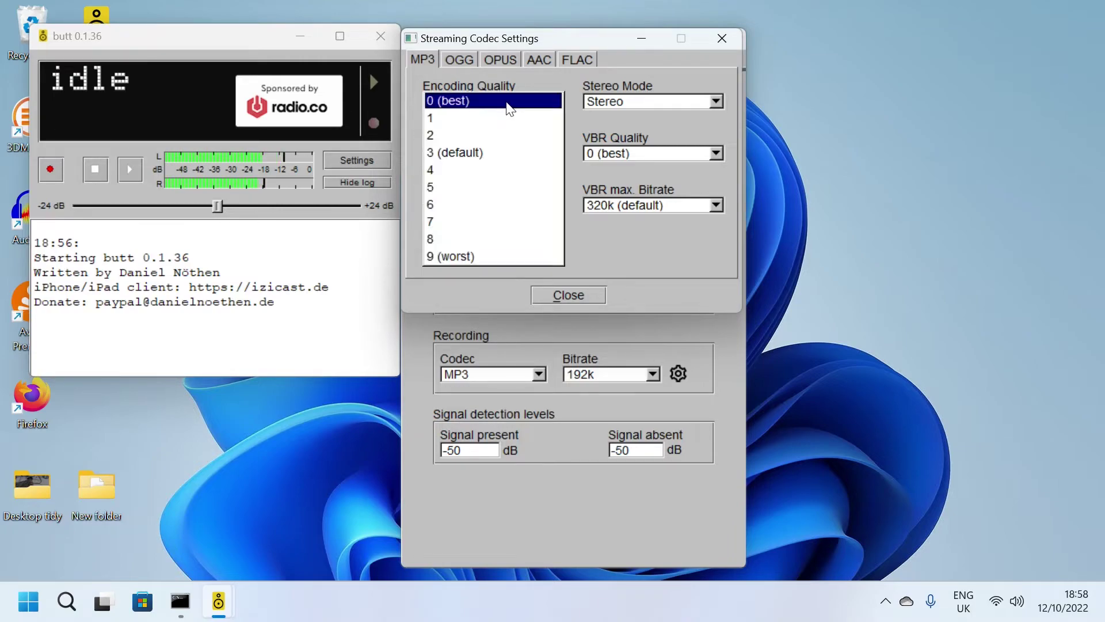
{"action": "left_click", "coordinate": [496, 104]}
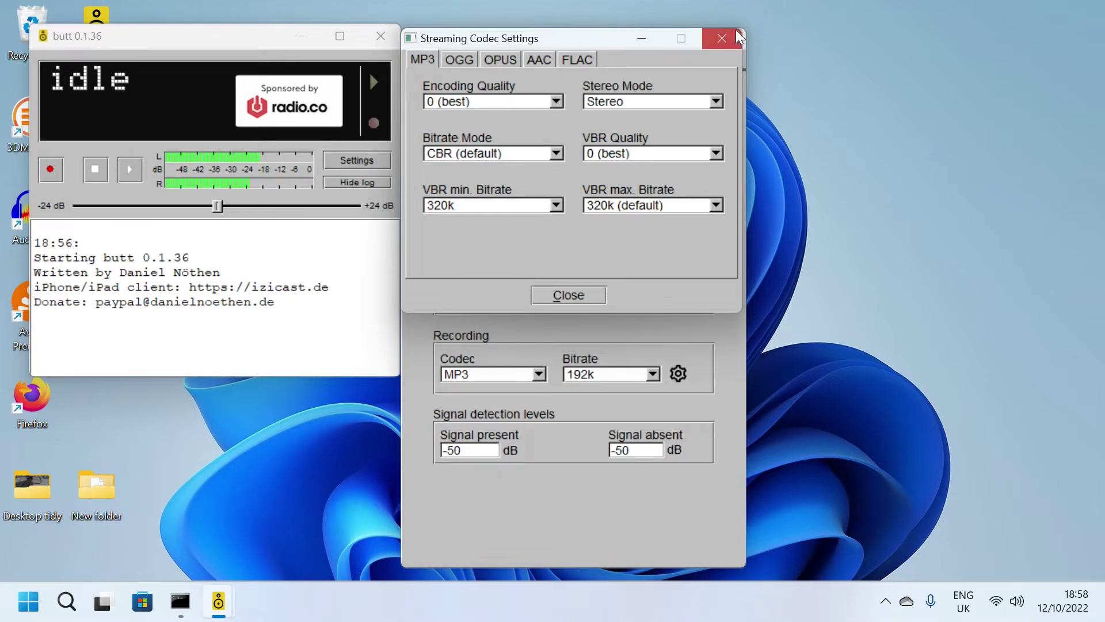
{"action": "left_click", "coordinate": [725, 45]}
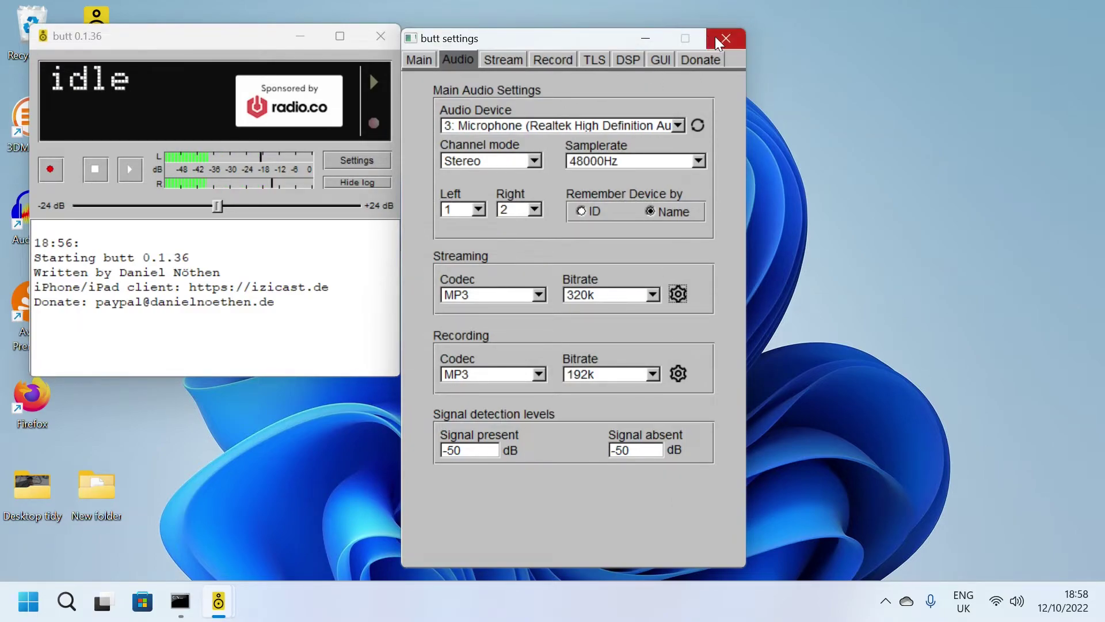
{"action": "left_click", "coordinate": [498, 64]}
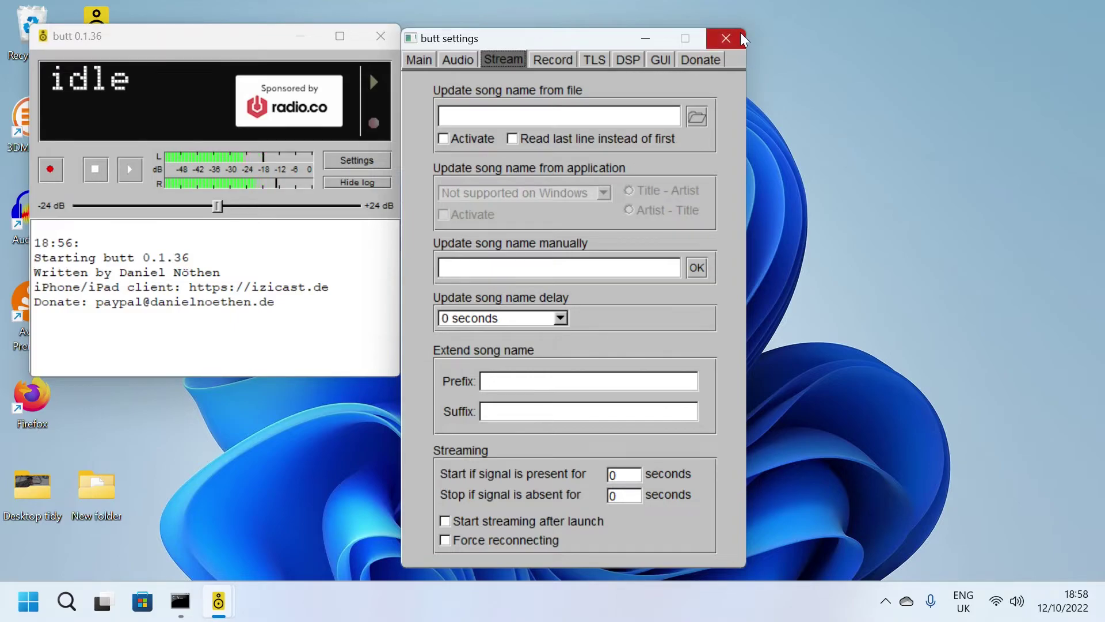
{"action": "left_click", "coordinate": [726, 38]}
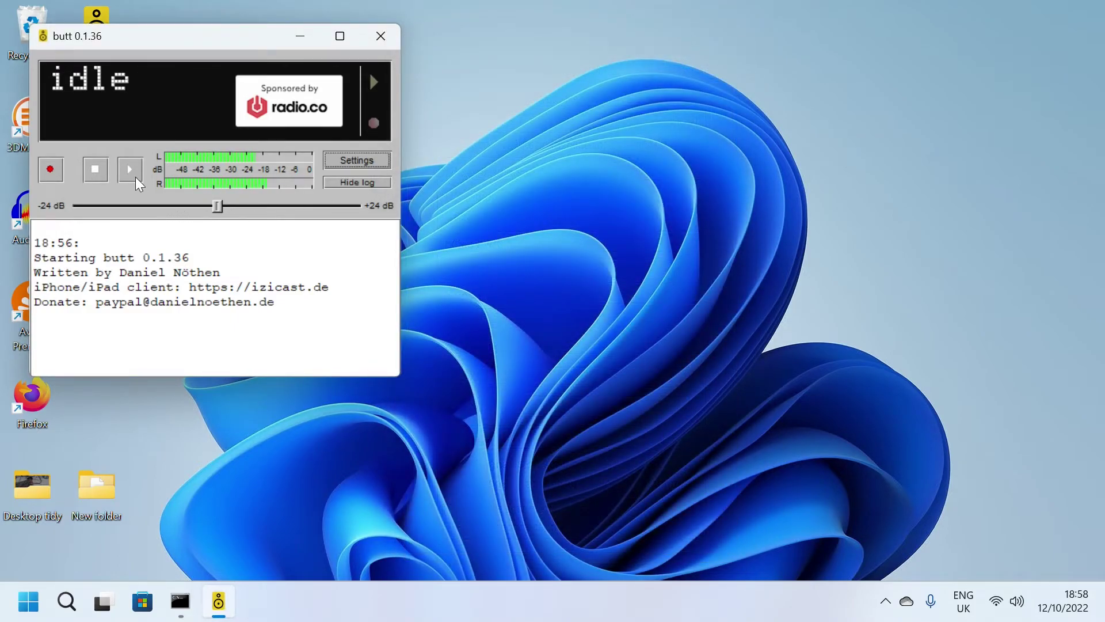
Step: Start streaming to the local Icecast server and move the butt window to the screen centre
{"action": "left_click", "coordinate": [131, 168]}
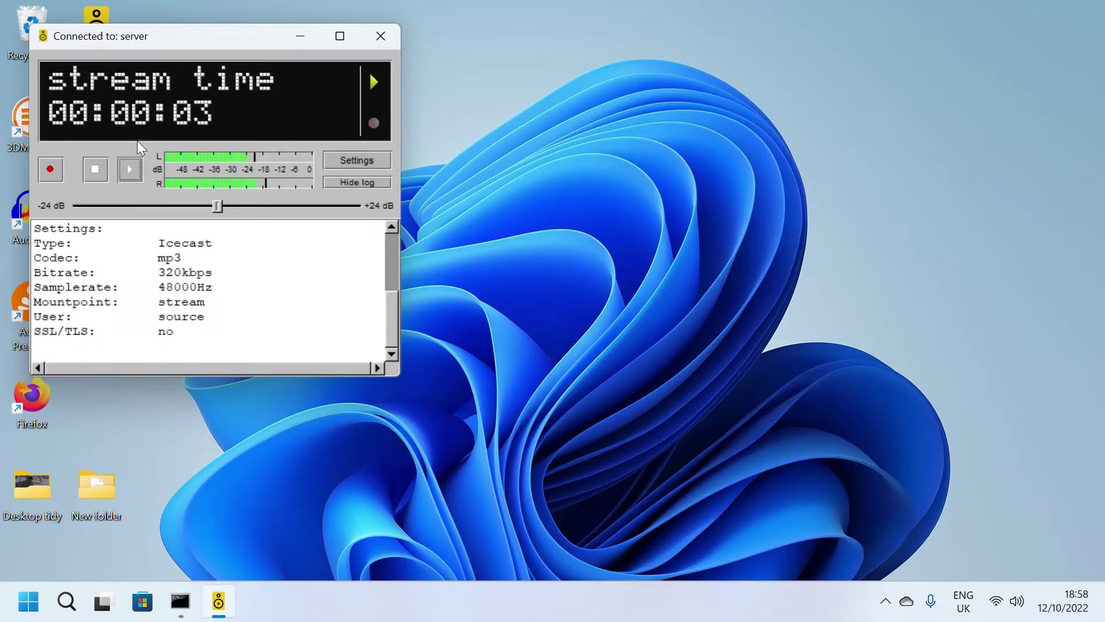
{"action": "left_click_drag", "start_coordinate": [202, 33], "coordinate": [514, 37]}
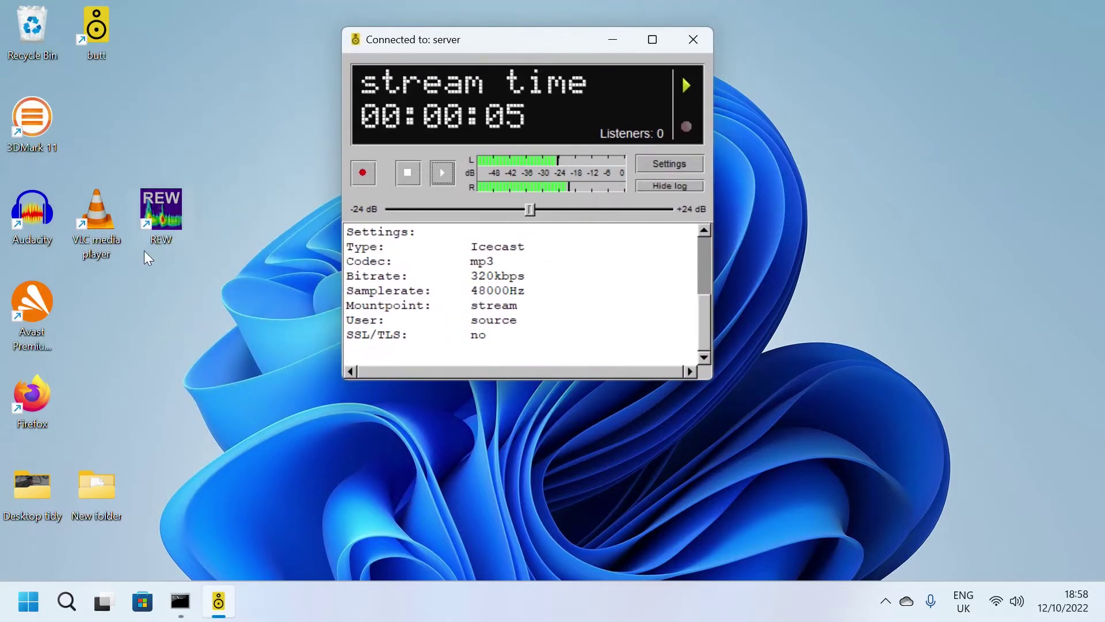
Step: Launch Firefox and load localhost:8000/stream to hear the live broadcast
{"action": "double_click", "coordinate": [34, 400]}
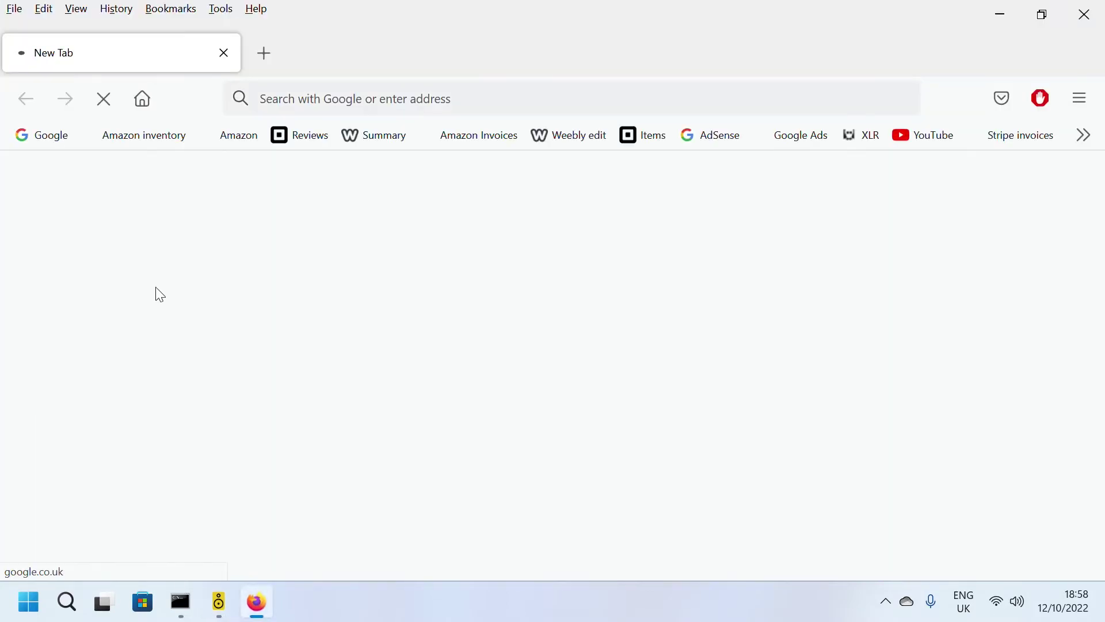
{"action": "left_click", "coordinate": [328, 99]}
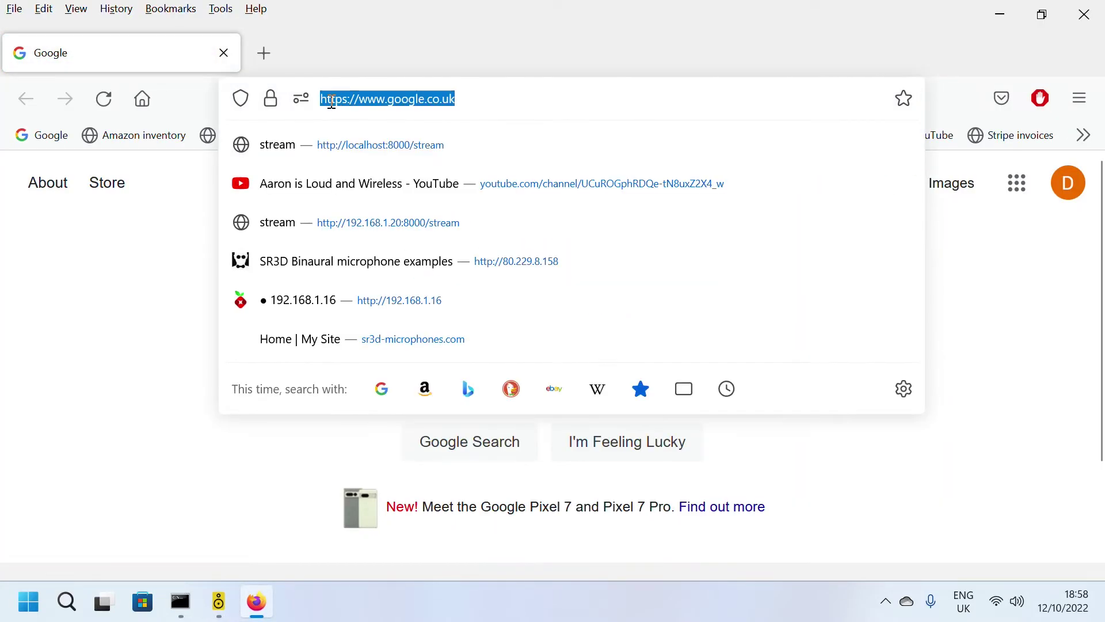
{"action": "type", "text": "localhost:8000/"}
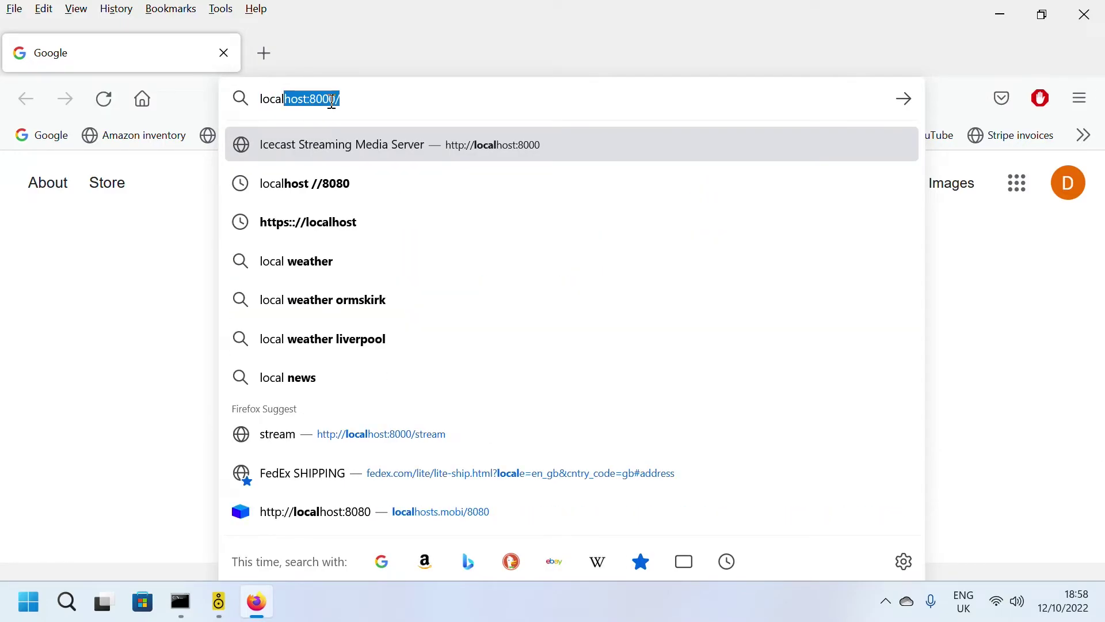
{"action": "left_click", "coordinate": [332, 101]}
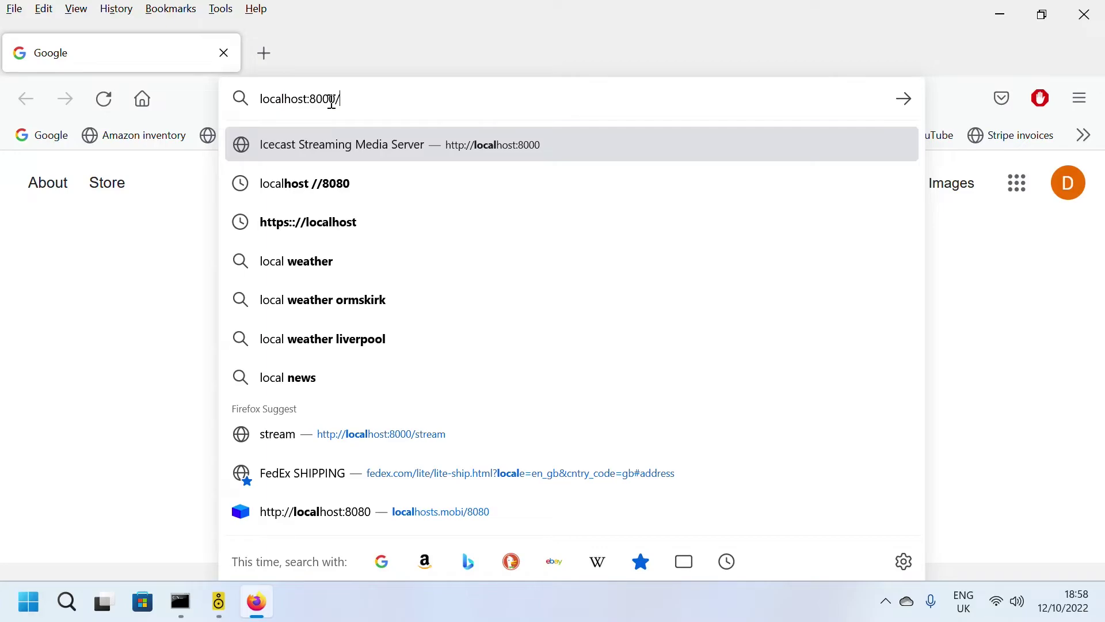
{"action": "type", "text": "strea"}
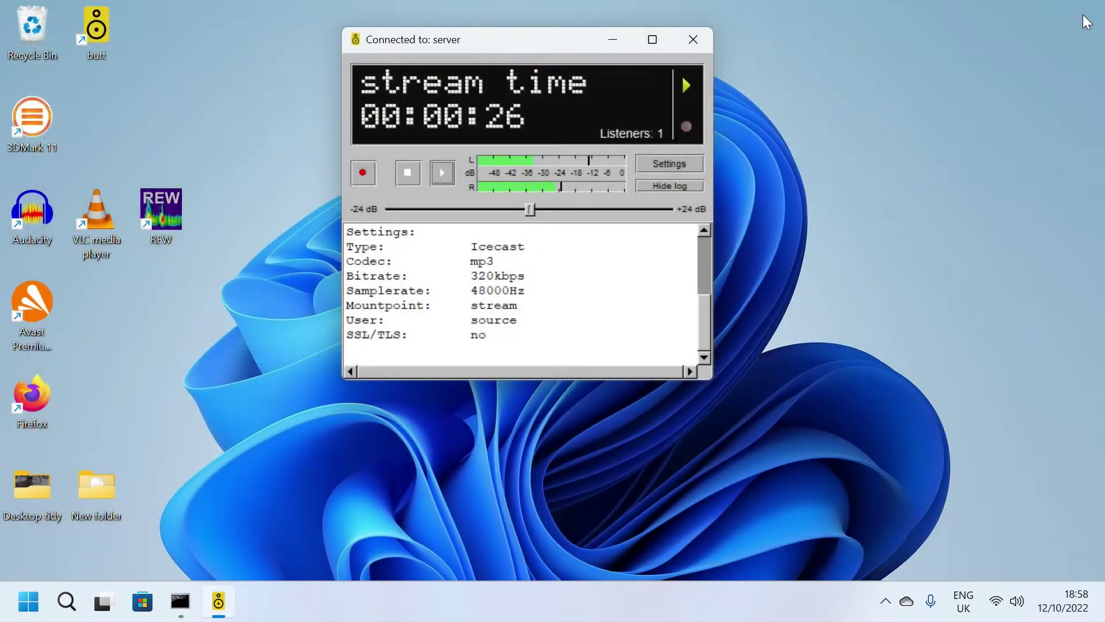
{"action": "double_click", "coordinate": [92, 204]}
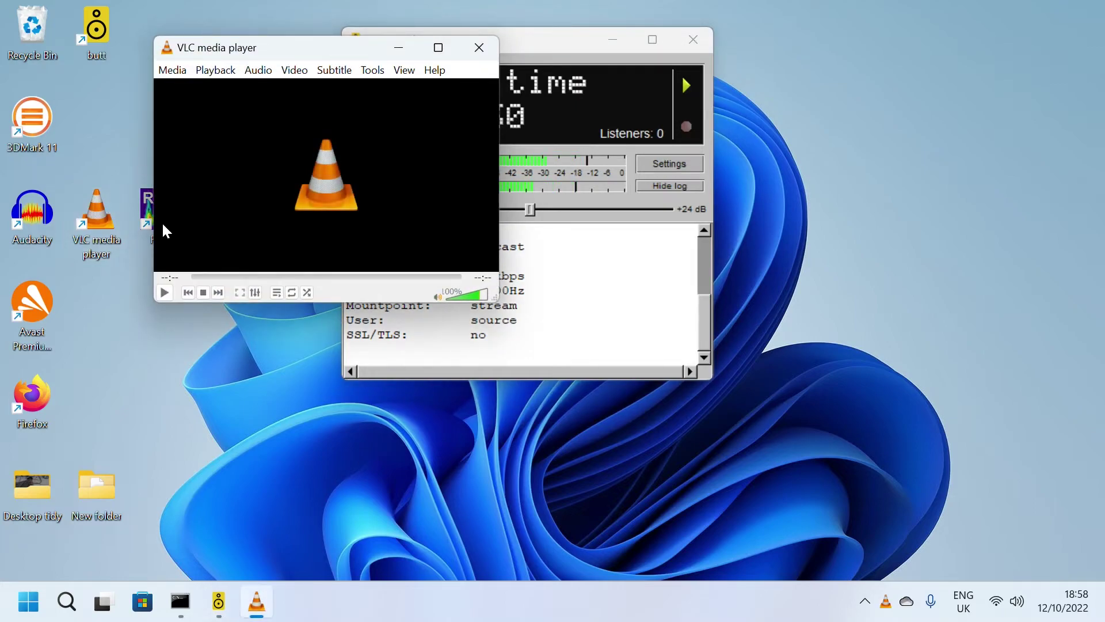
{"action": "left_click", "coordinate": [165, 294]}
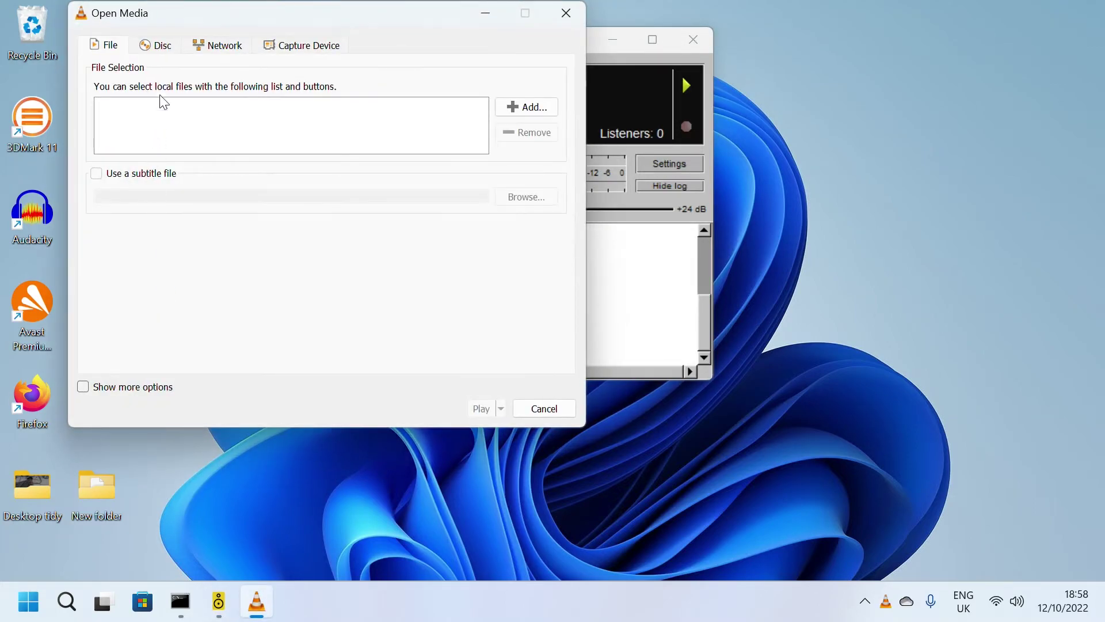
{"action": "left_click_drag", "start_coordinate": [194, 10], "coordinate": [252, 86]}
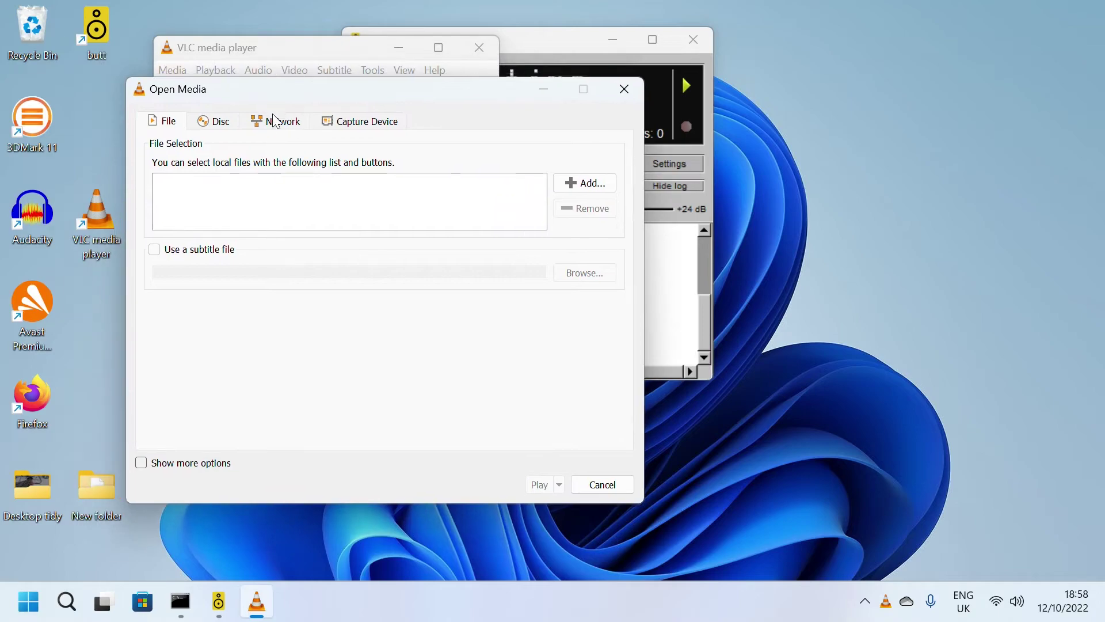
{"action": "left_click", "coordinate": [284, 122]}
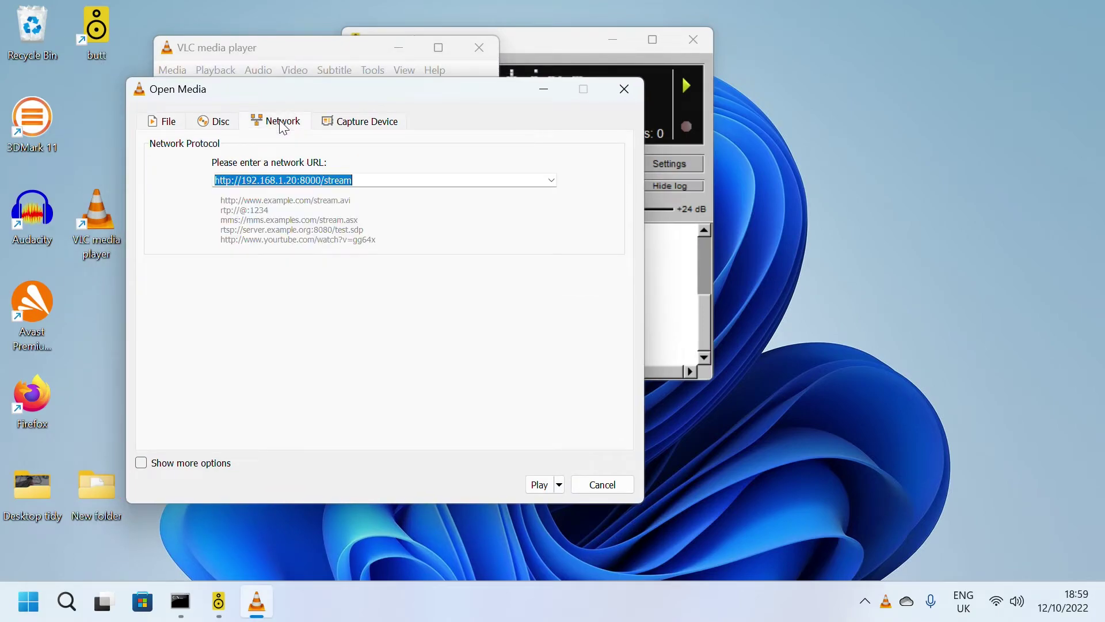
{"action": "left_click", "coordinate": [254, 181]}
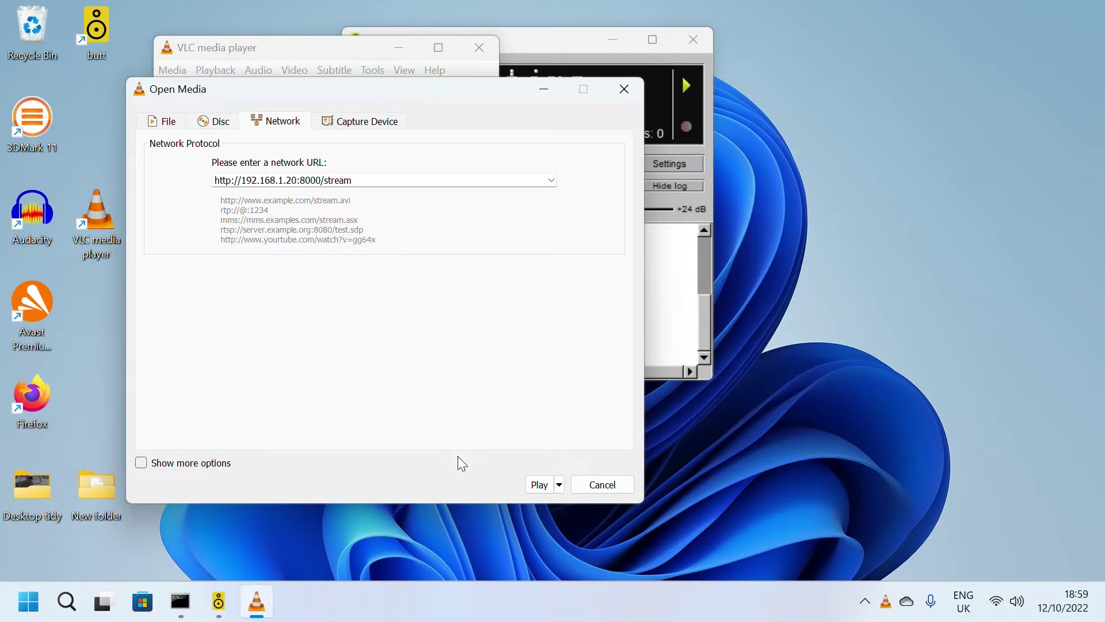
{"action": "left_click", "coordinate": [540, 485]}
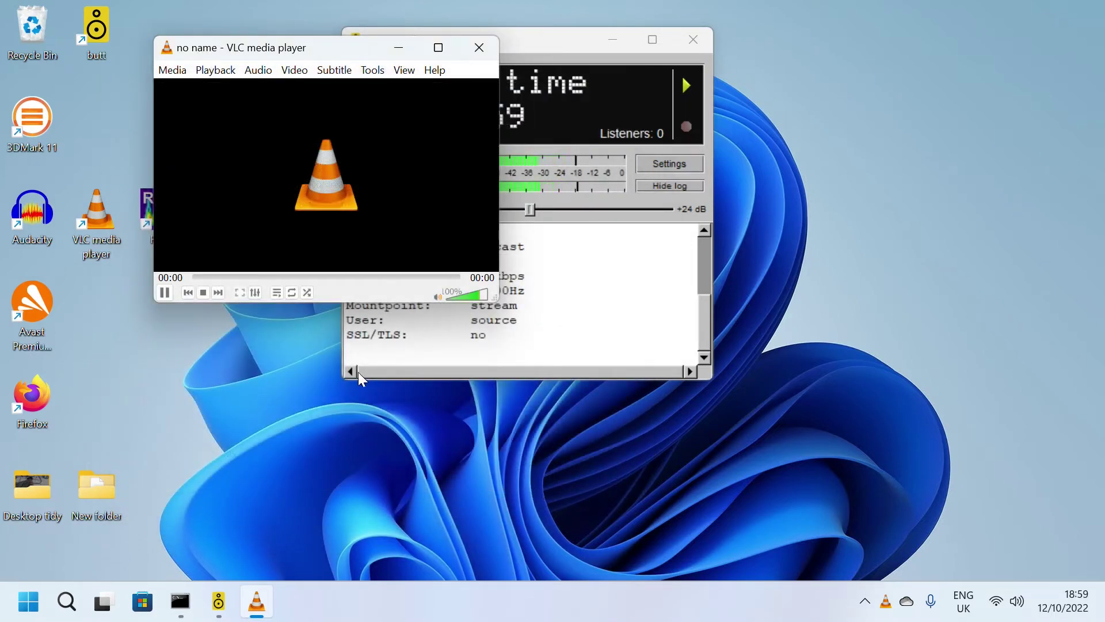
{"action": "left_click", "coordinate": [167, 293]}
{"action": "left_click", "coordinate": [476, 57]}
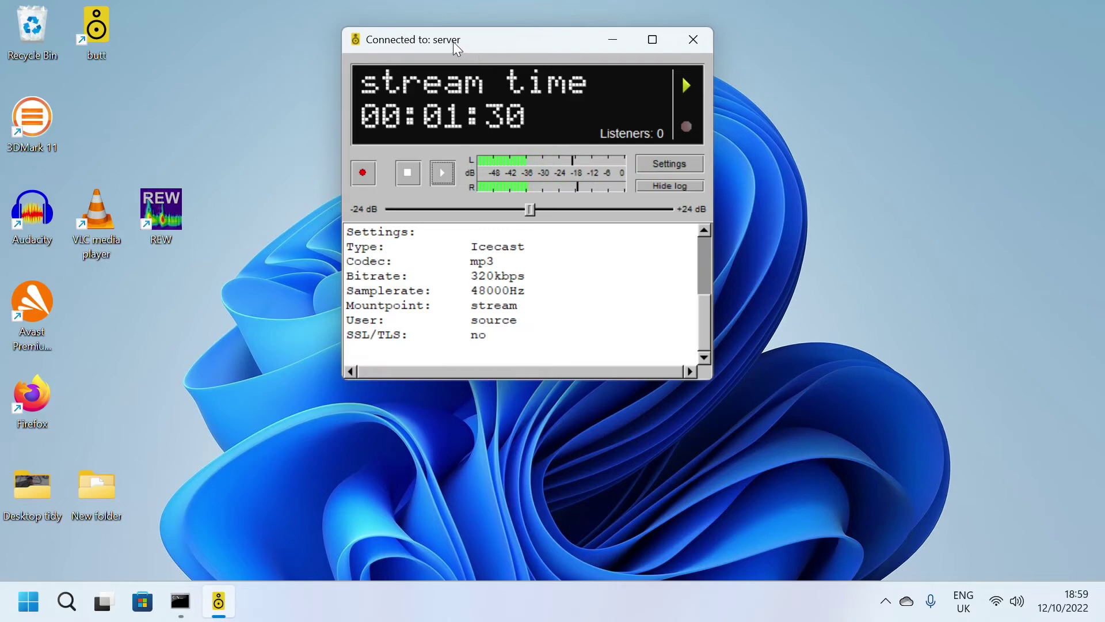
Step: Stop streaming and close butt, then close the Icecast server console
{"action": "left_click", "coordinate": [410, 172]}
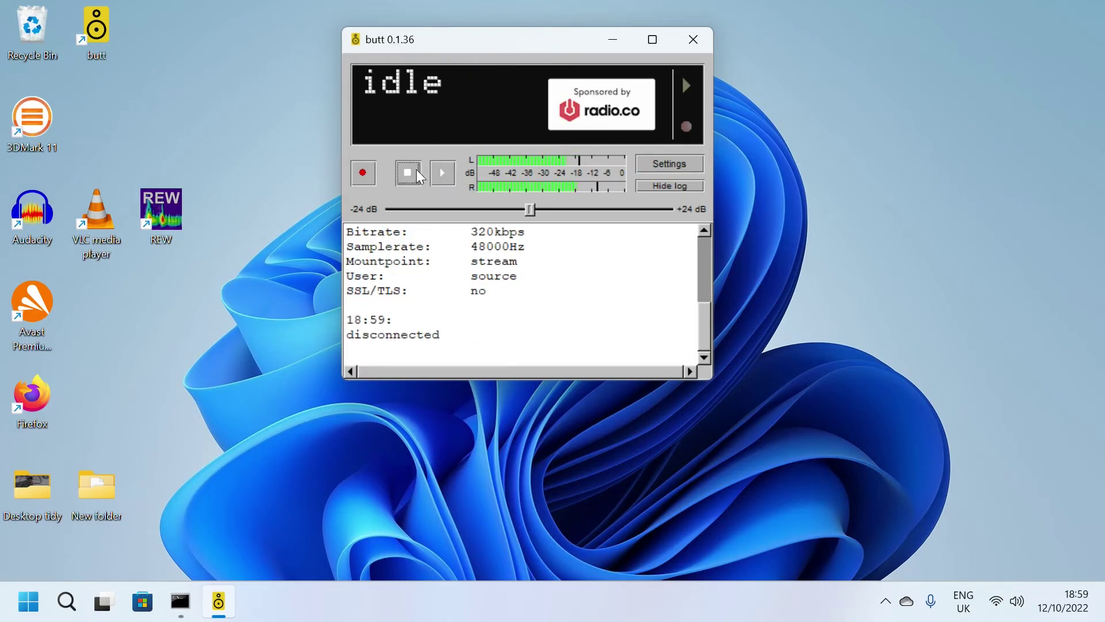
{"action": "left_click", "coordinate": [694, 40]}
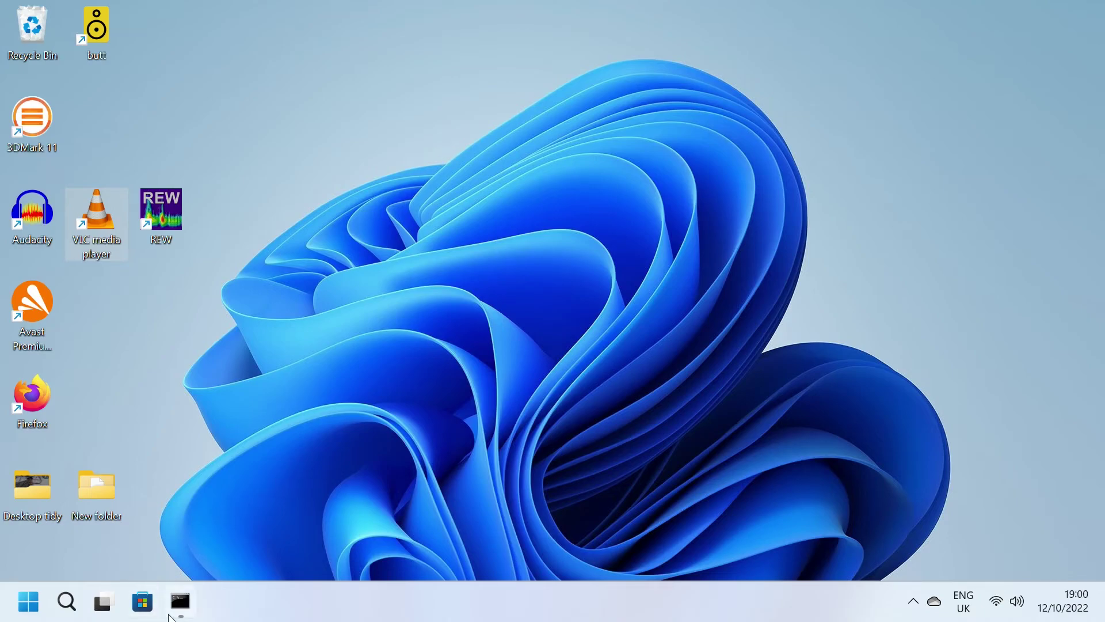
{"action": "left_click", "coordinate": [180, 602]}
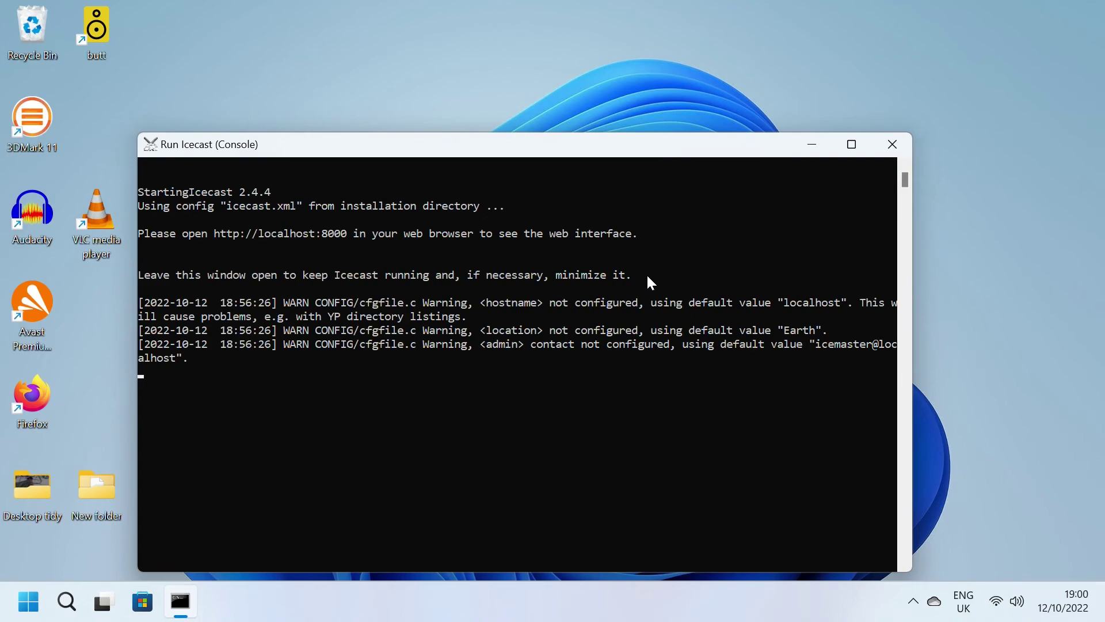
{"action": "left_click", "coordinate": [890, 143]}
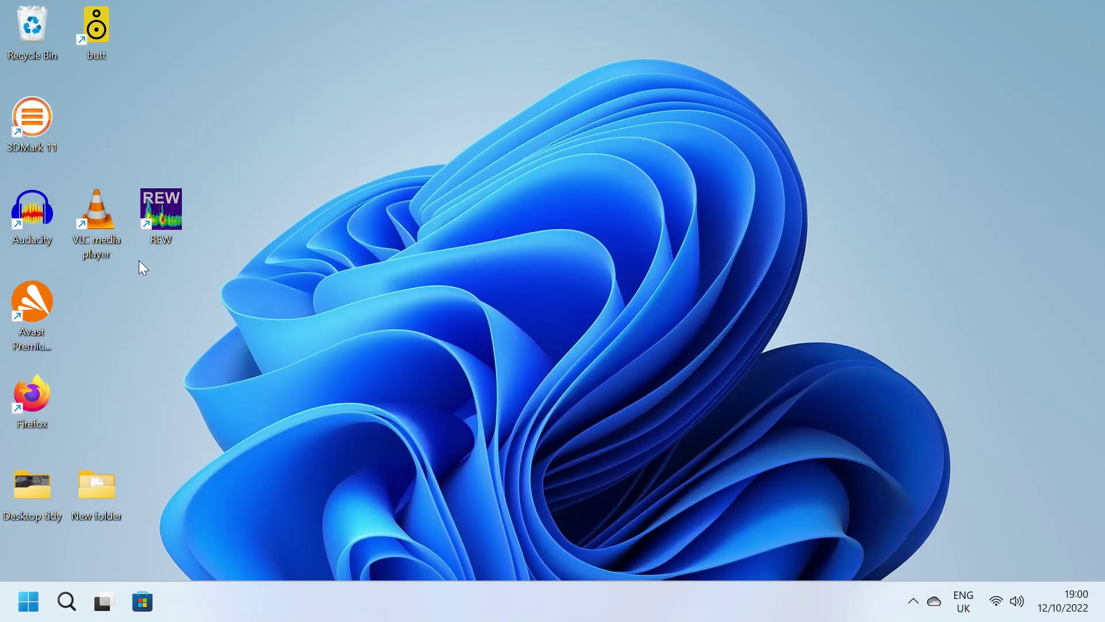